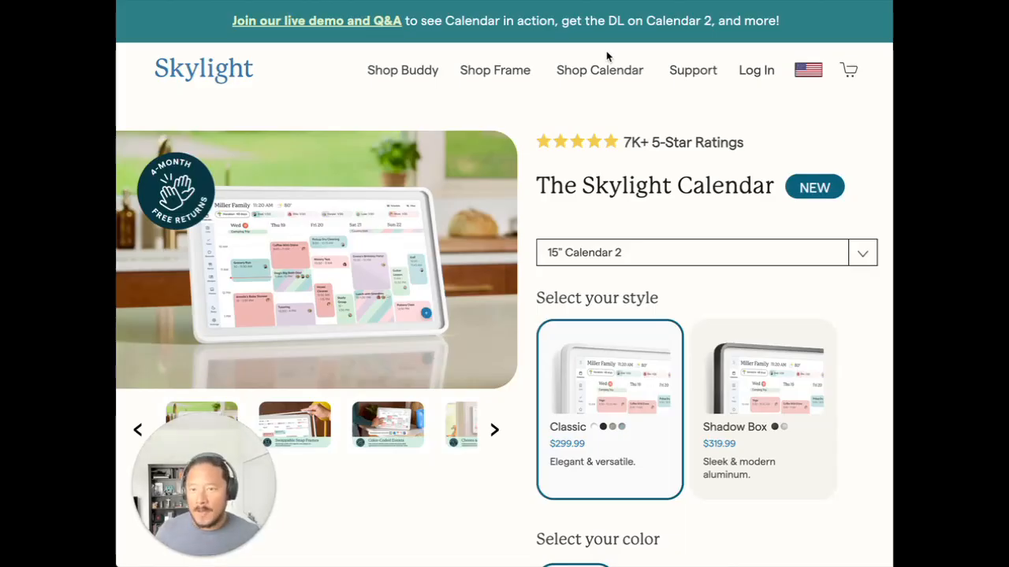
Step: Switch to the mightybandito/Skylight repository on GitHub and read through its unofficial Skylight API README
{"action": "key", "text": "ctrl+Tab"}
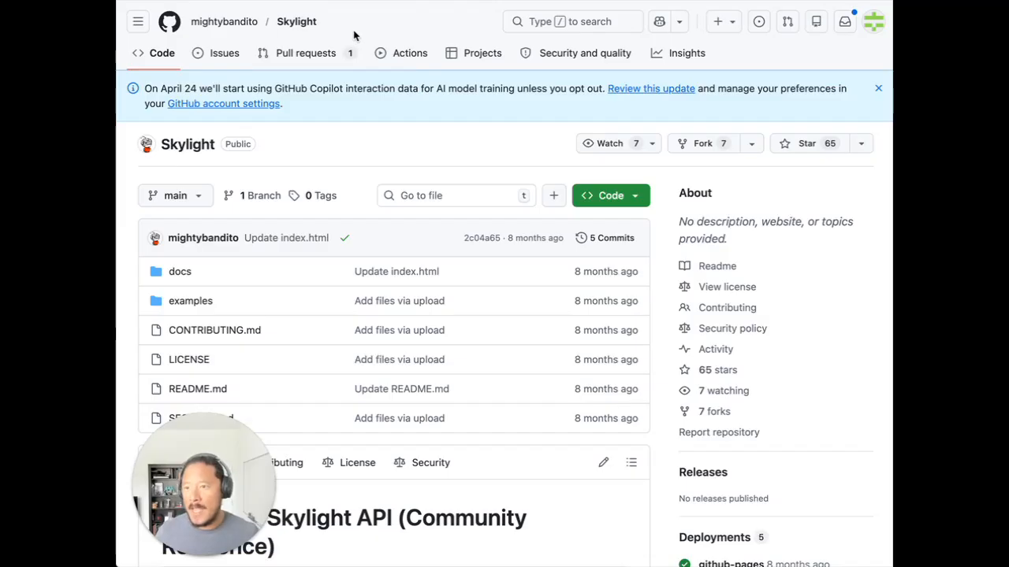
{"action": "scroll", "coordinate": [440, 185], "scroll_direction": "down", "scroll_amount": 3}
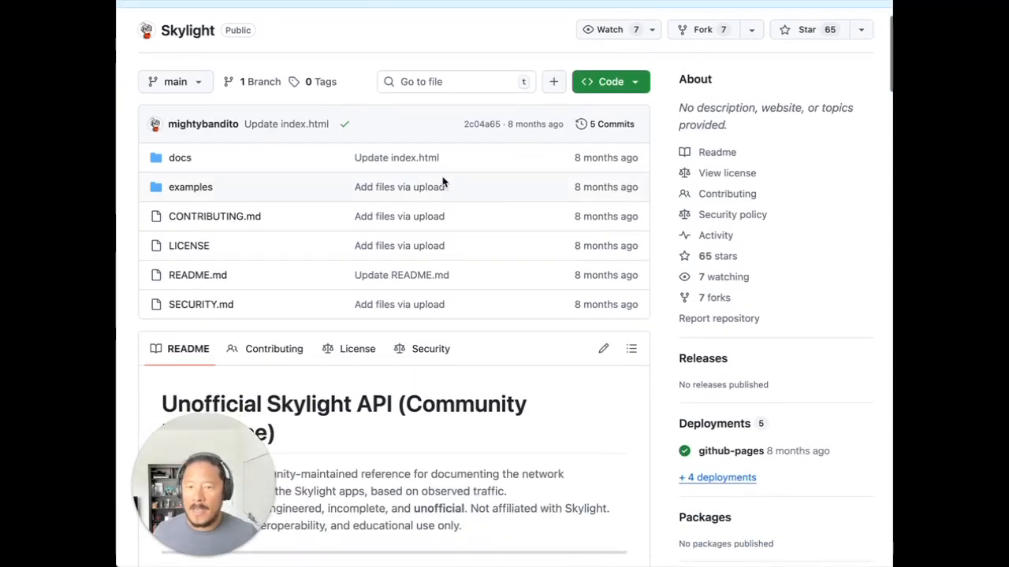
{"action": "scroll", "coordinate": [443, 182], "scroll_direction": "down", "scroll_amount": 10}
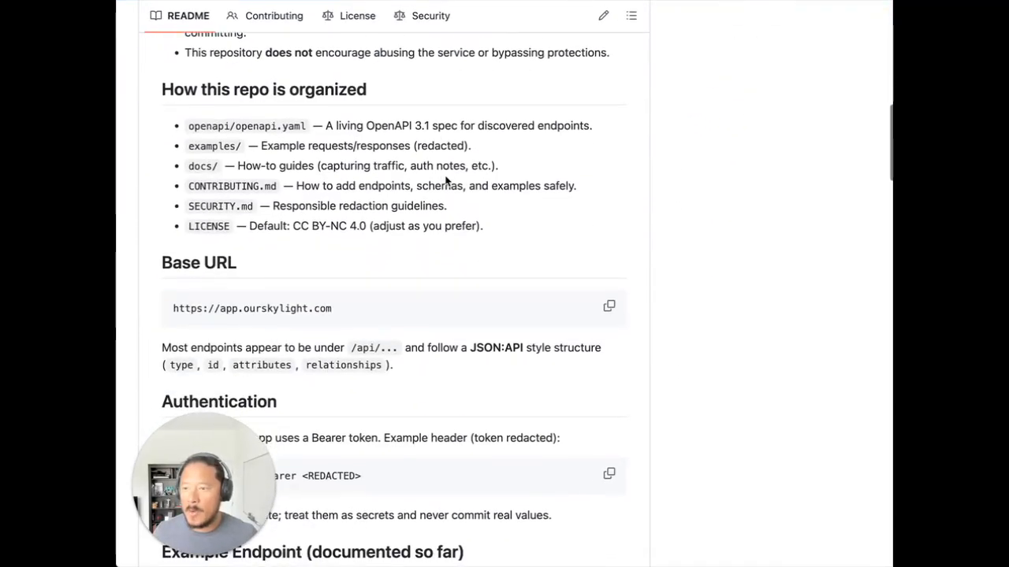
{"action": "scroll", "coordinate": [446, 182], "scroll_direction": "up", "scroll_amount": 12}
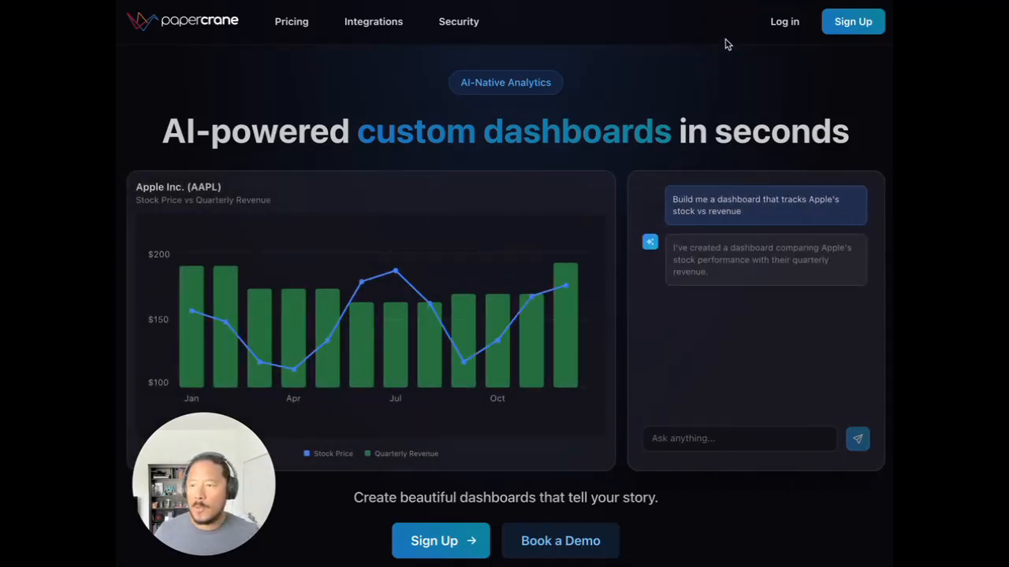
Step: Log in to Papercrane through Google with the Papercrane work account and approve the sign-in
{"action": "left_click", "coordinate": [785, 24]}
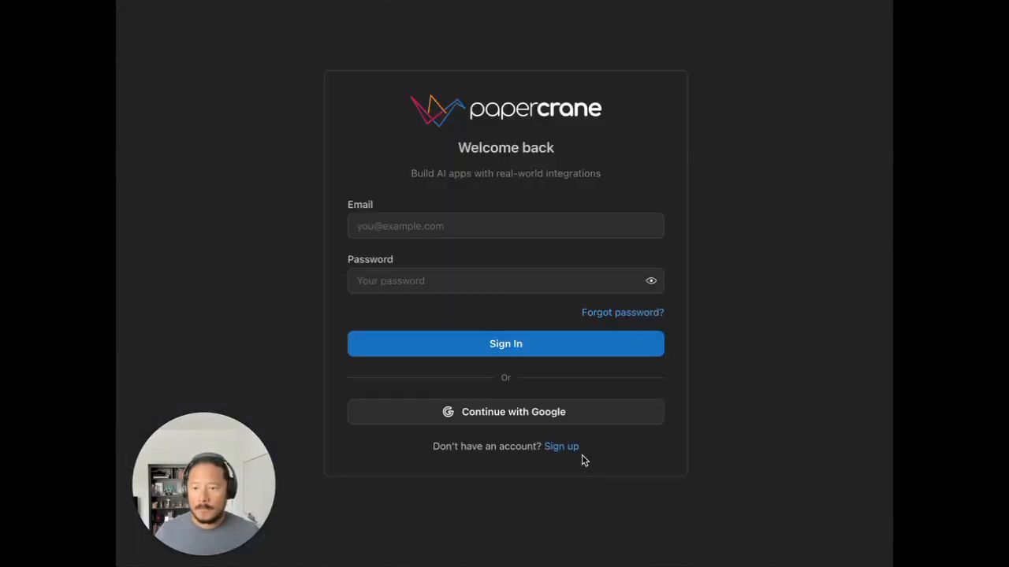
{"action": "left_click", "coordinate": [567, 413]}
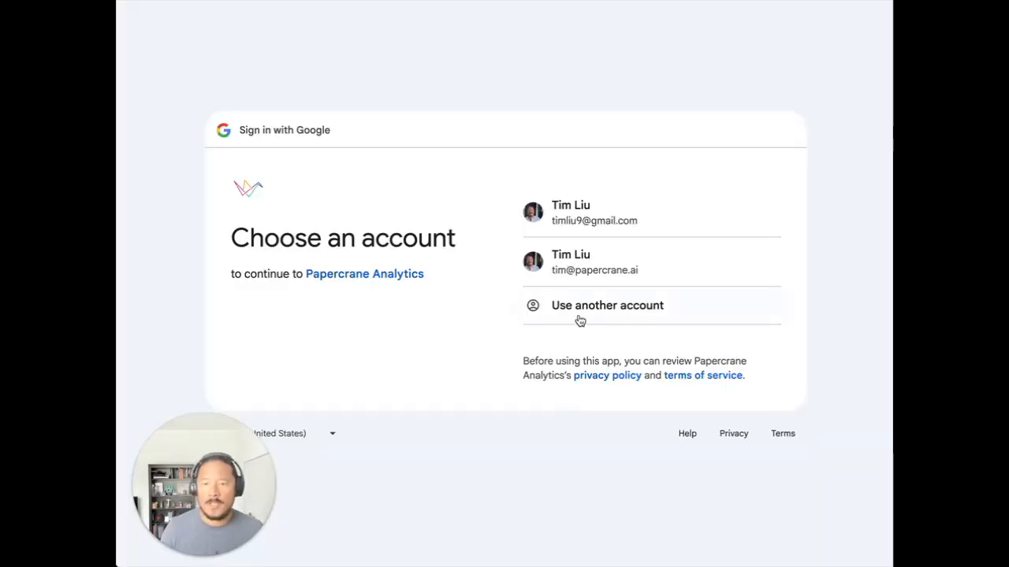
{"action": "left_click", "coordinate": [643, 266]}
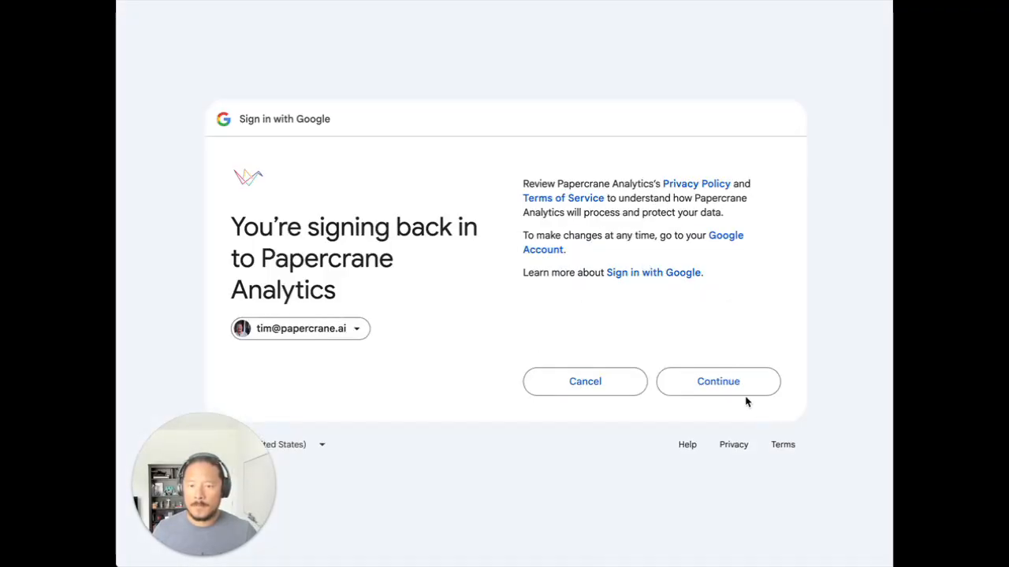
{"action": "left_click", "coordinate": [718, 384]}
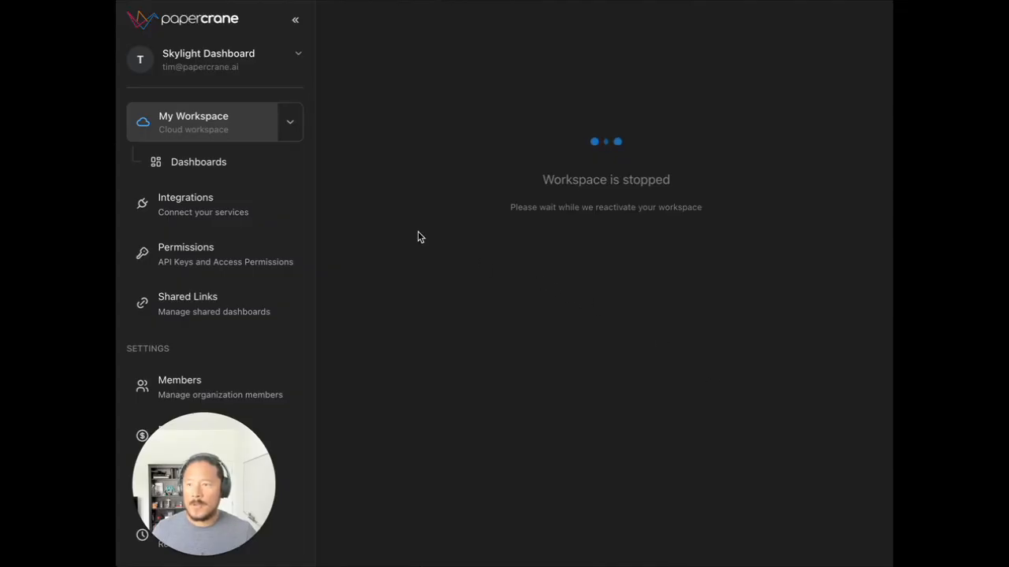
Step: Filter the available integrations by "skyli" and start connecting the Skylight integration
{"action": "left_click", "coordinate": [233, 204]}
{"action": "left_click", "coordinate": [511, 114]}
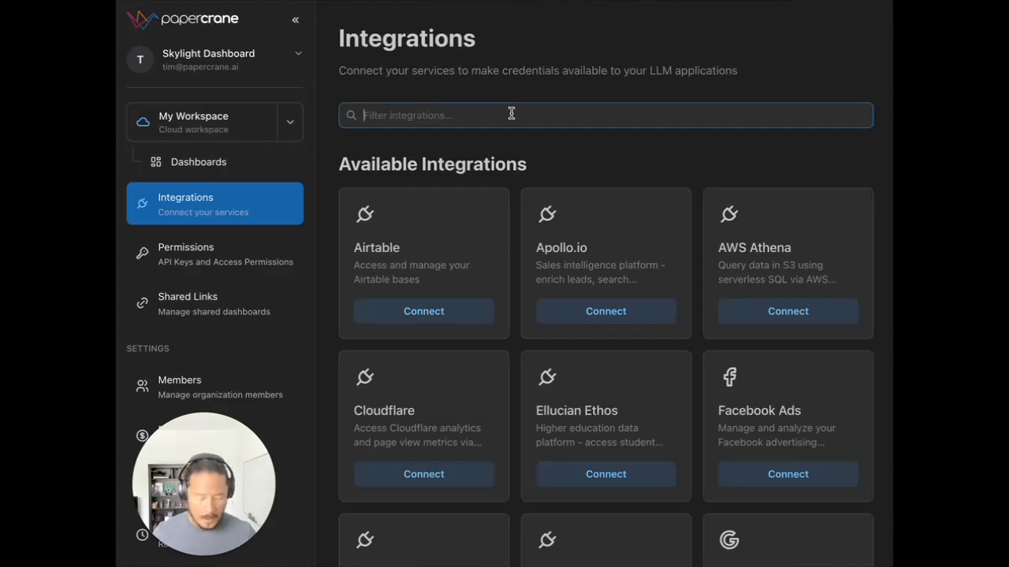
{"action": "type", "text": "skyli"}
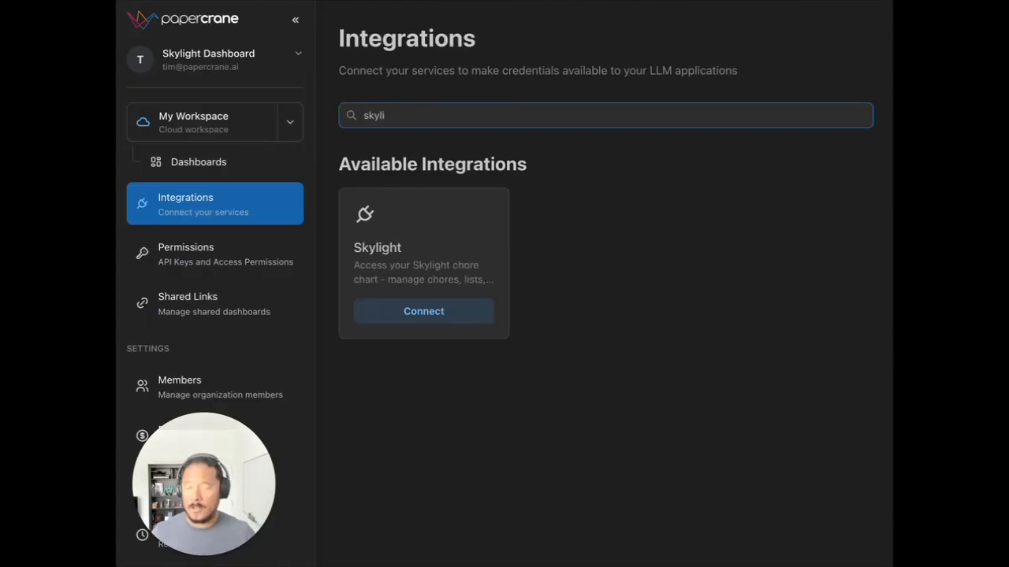
{"action": "left_click", "coordinate": [441, 318]}
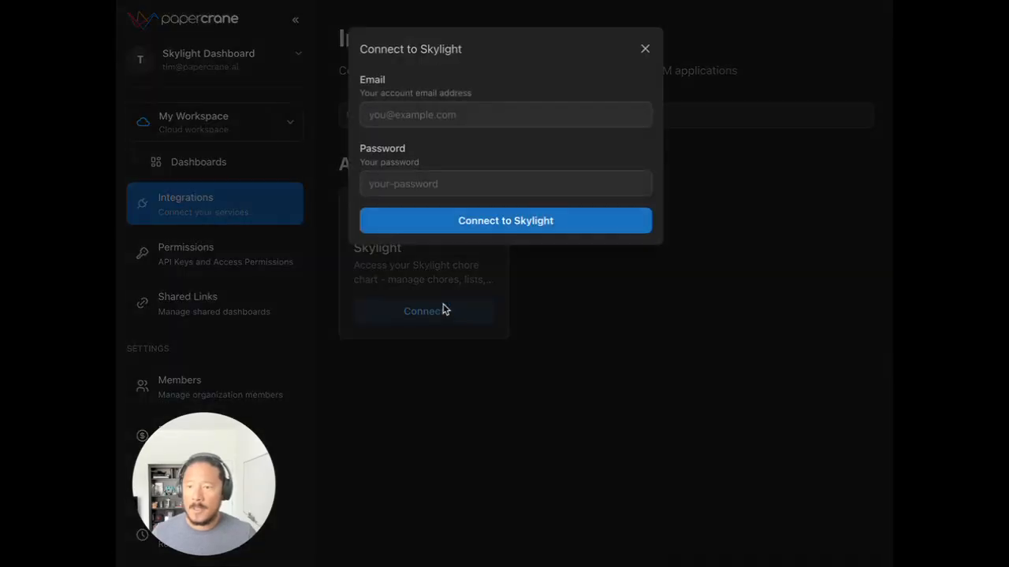
Step: Enter the Skylight account's email and password, connect the integration, and dismiss the offer to save the password
{"action": "left_click", "coordinate": [488, 112]}
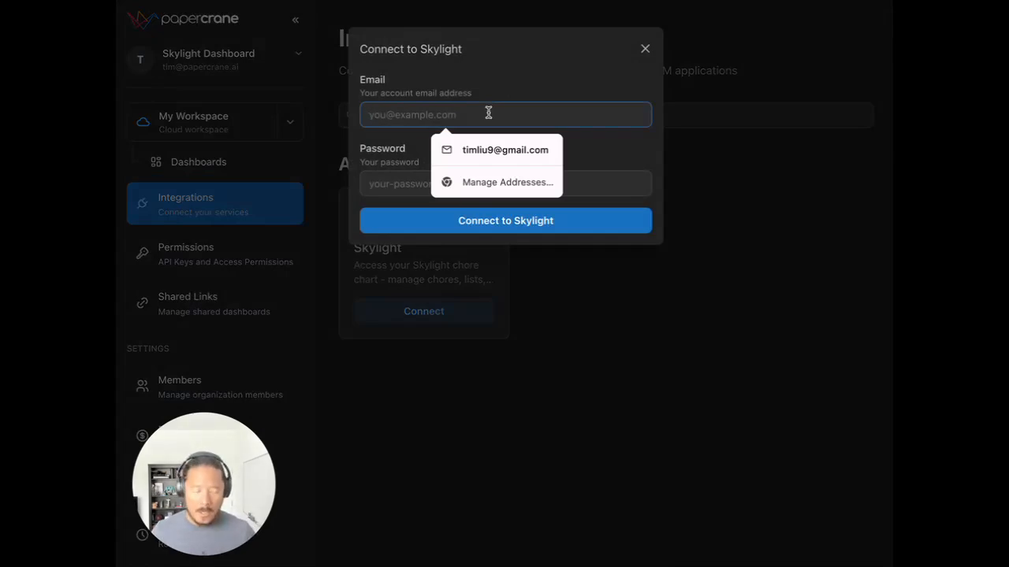
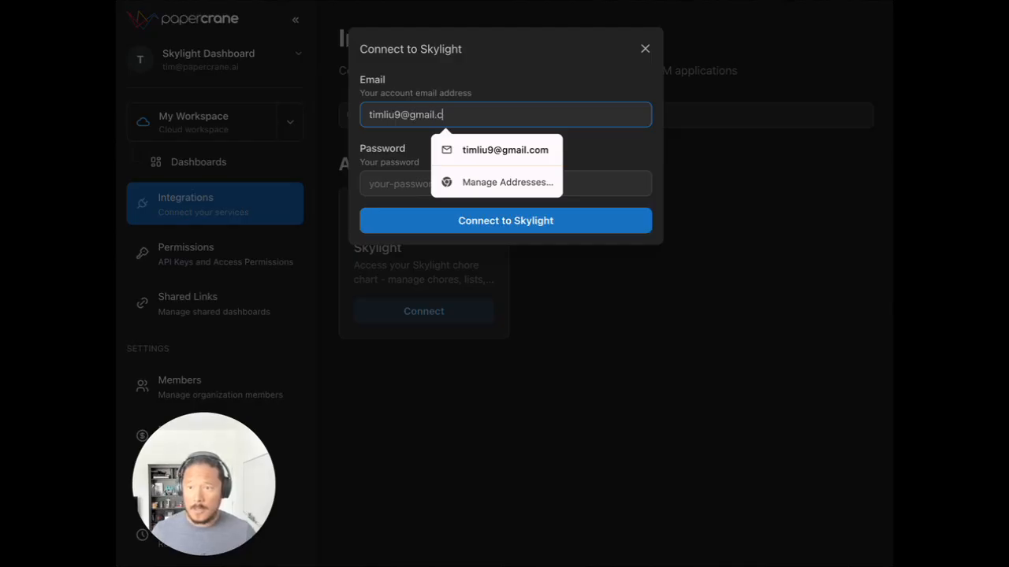
{"action": "key", "text": "Tab"}
{"action": "type", "text": "••"}
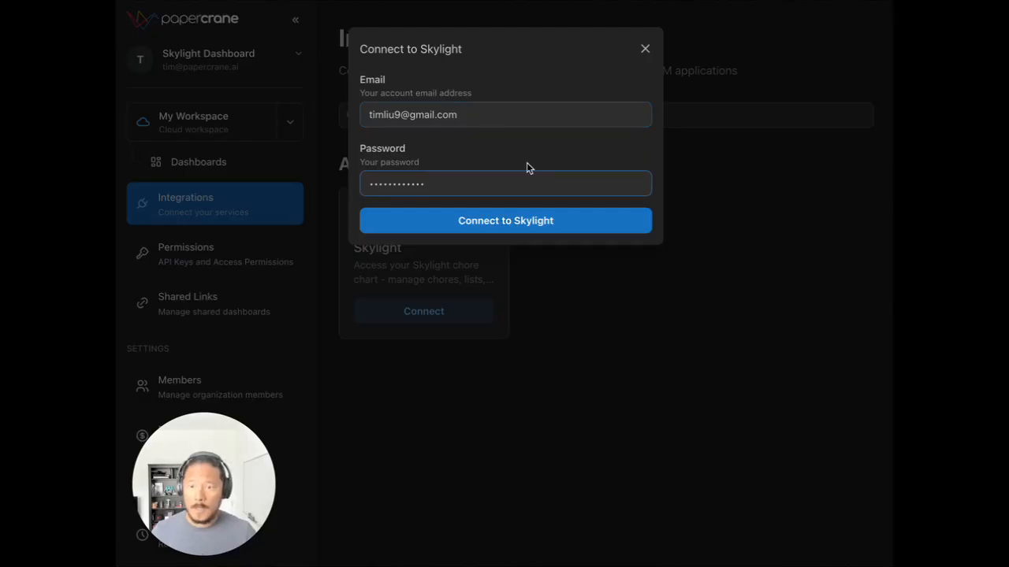
{"action": "left_click", "coordinate": [564, 223]}
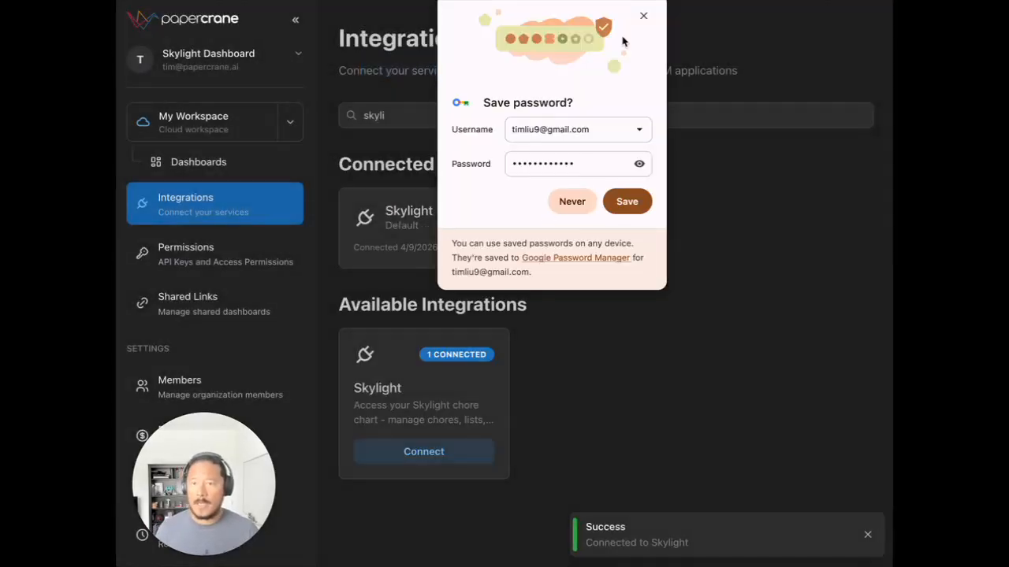
{"action": "left_click", "coordinate": [643, 16]}
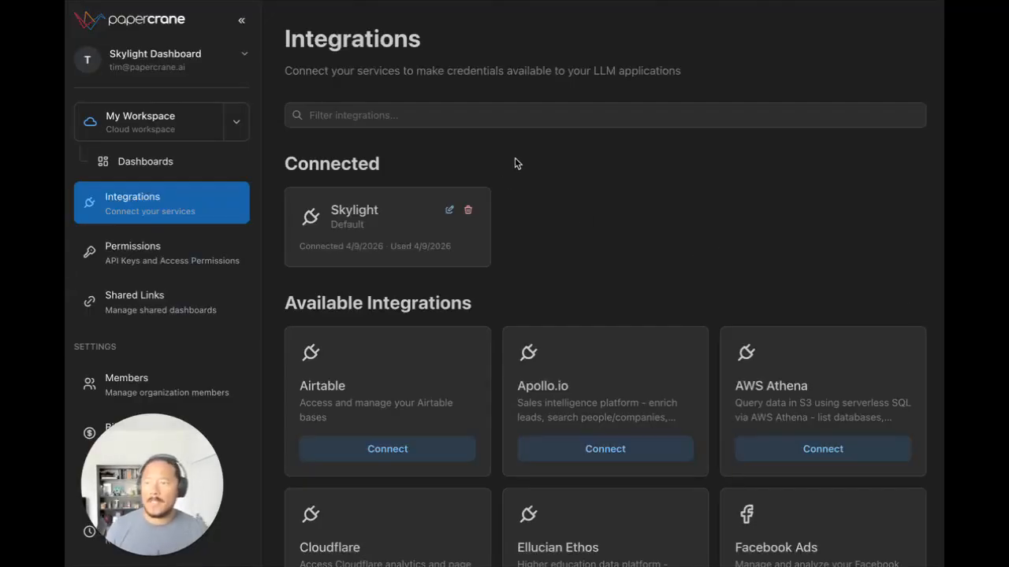
Step: In My Workspace, ask "take a look at the chores my kids have done this week, we calculate allowance on friday, the week goes from saturday - friday"
{"action": "left_click", "coordinate": [176, 128]}
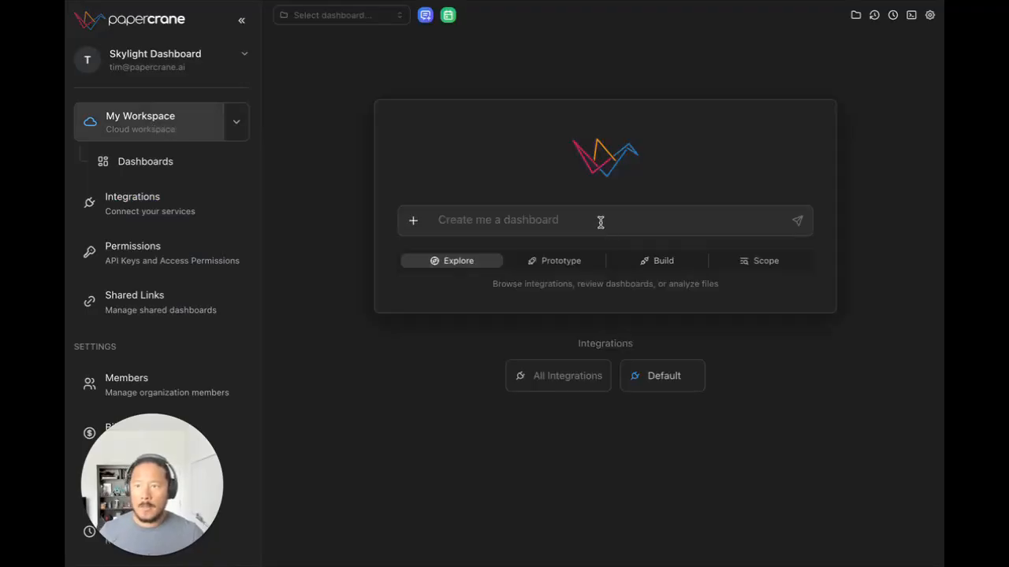
{"action": "left_click", "coordinate": [689, 229]}
{"action": "type", "text": "t"}
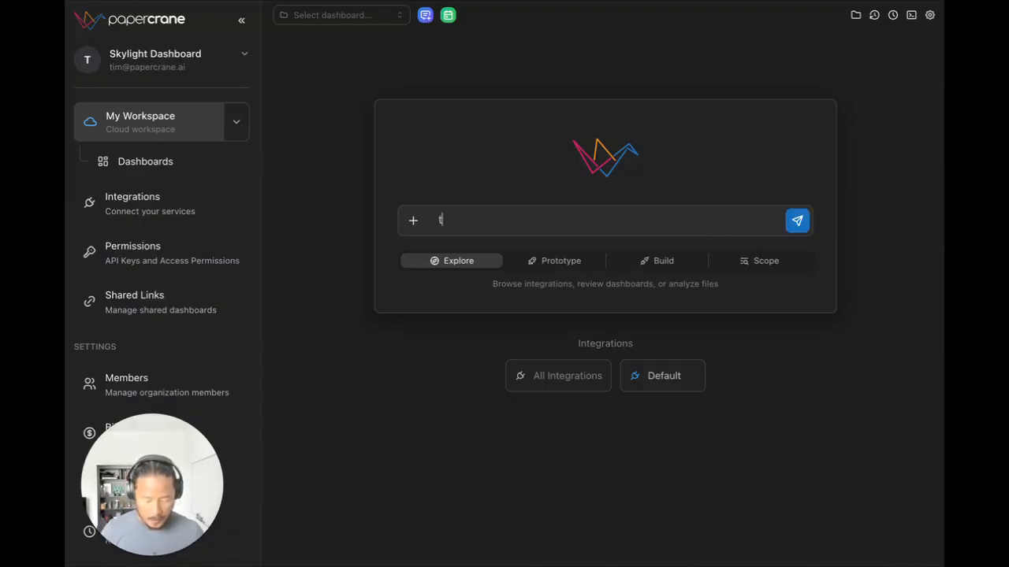
{"action": "type", "text": "ake a look at t"}
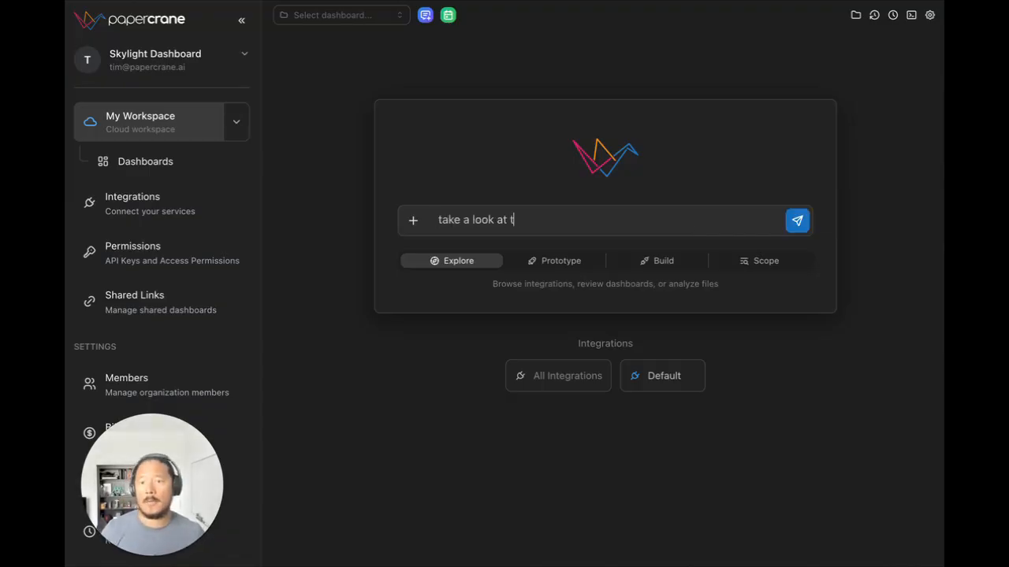
{"action": "type", "text": "he chore"}
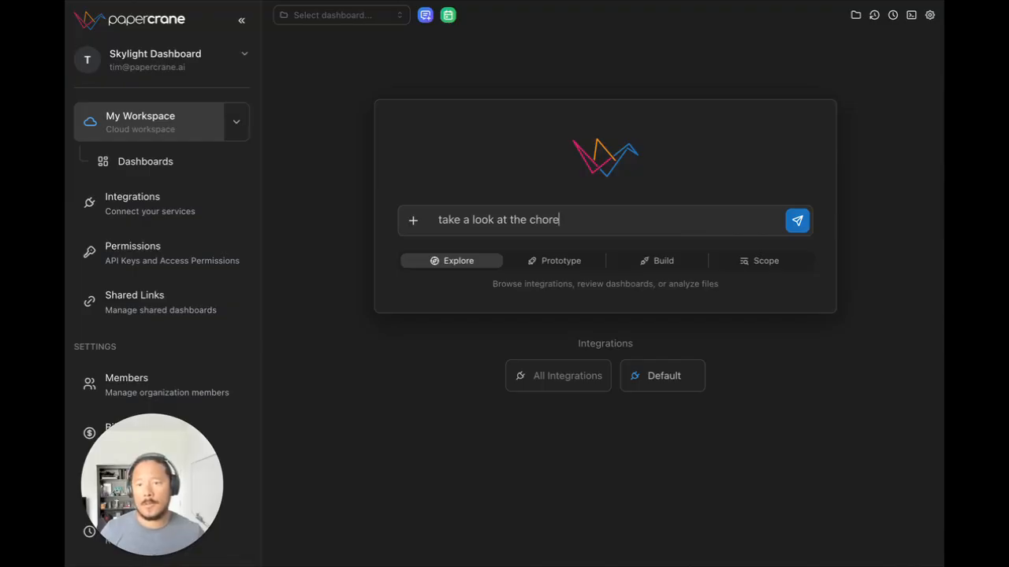
{"action": "type", "text": "s my kids have "}
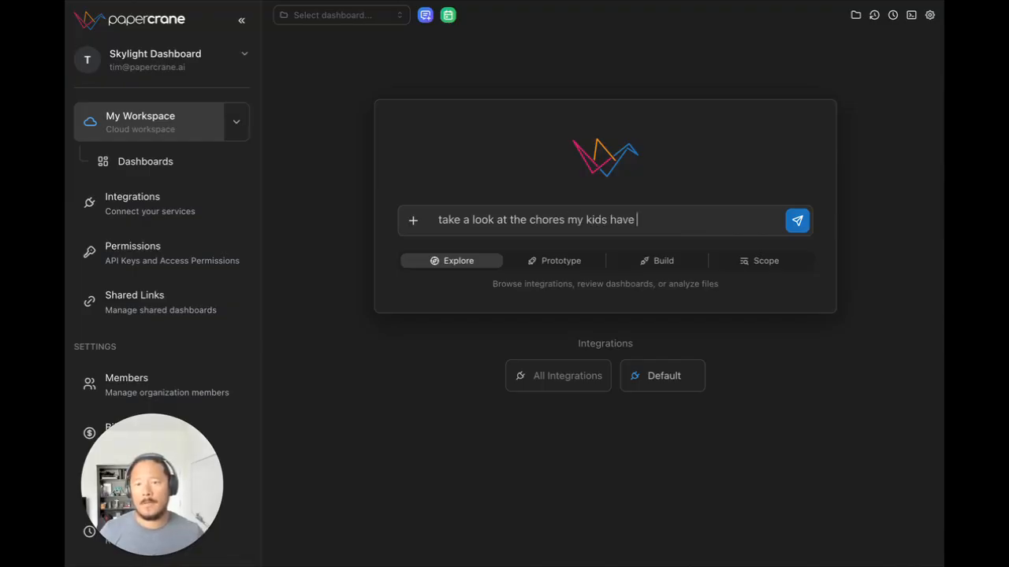
{"action": "type", "text": "done this week"}
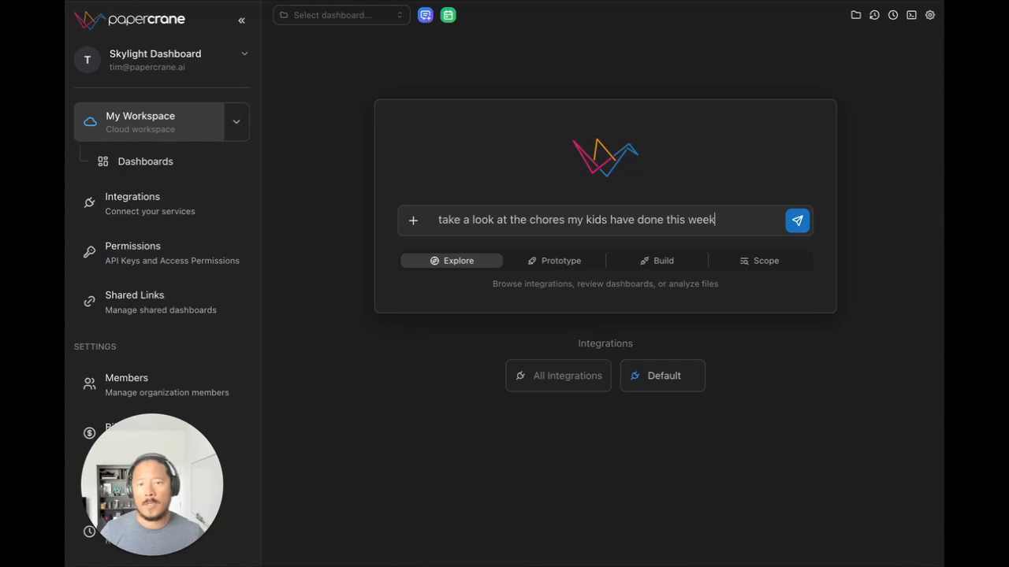
{"action": "type", "text": ", we calculate al"}
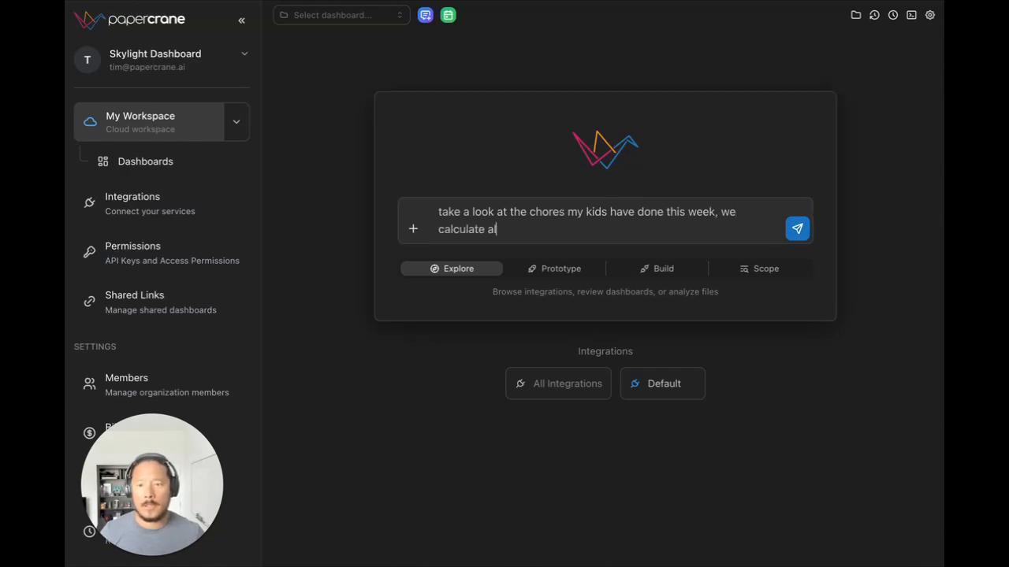
{"action": "type", "text": "lowandce on "}
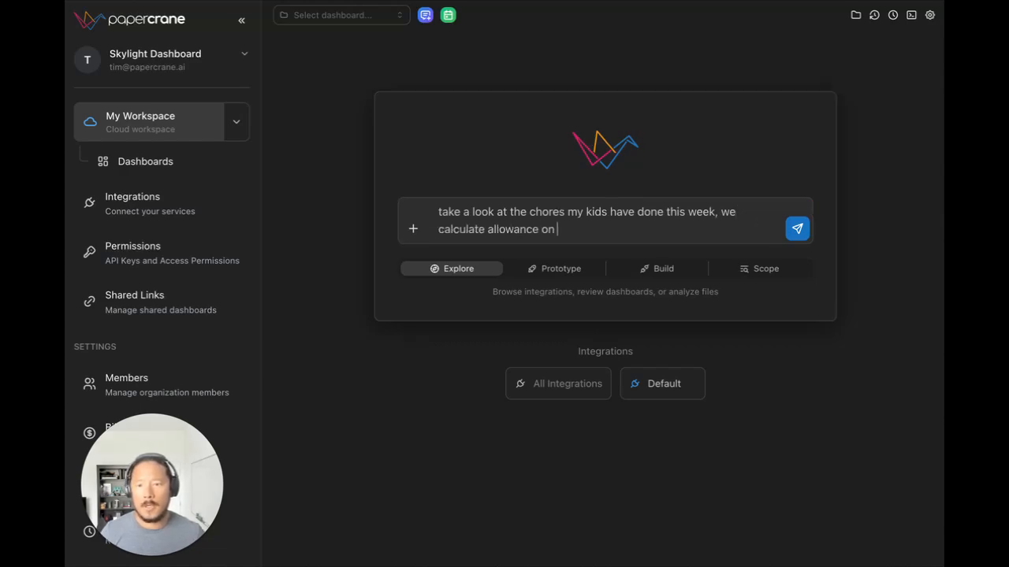
{"action": "type", "text": "friday, the wee"}
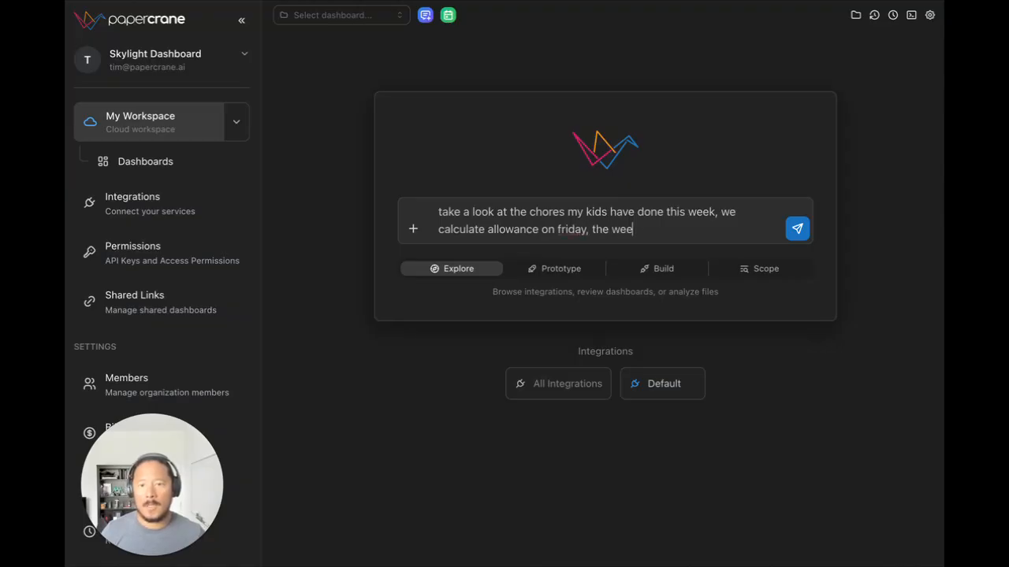
{"action": "type", "text": "k ges"}
{"action": "key", "text": "BackSpace"}
{"action": "key", "text": "BackSpace"}
{"action": "key", "text": "BackSpace"}
{"action": "type", "text": "goes"}
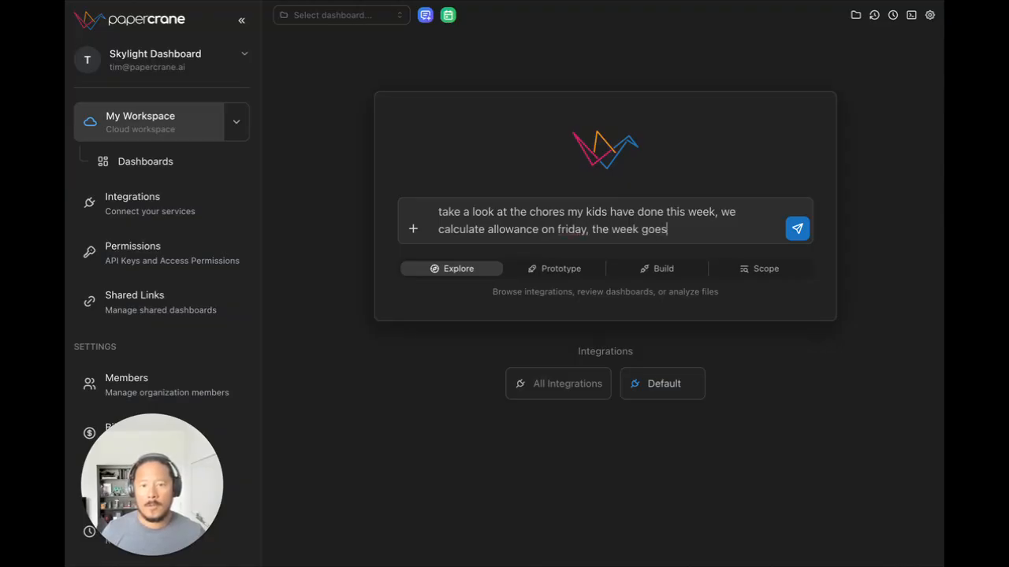
{"action": "type", "text": " from sa"}
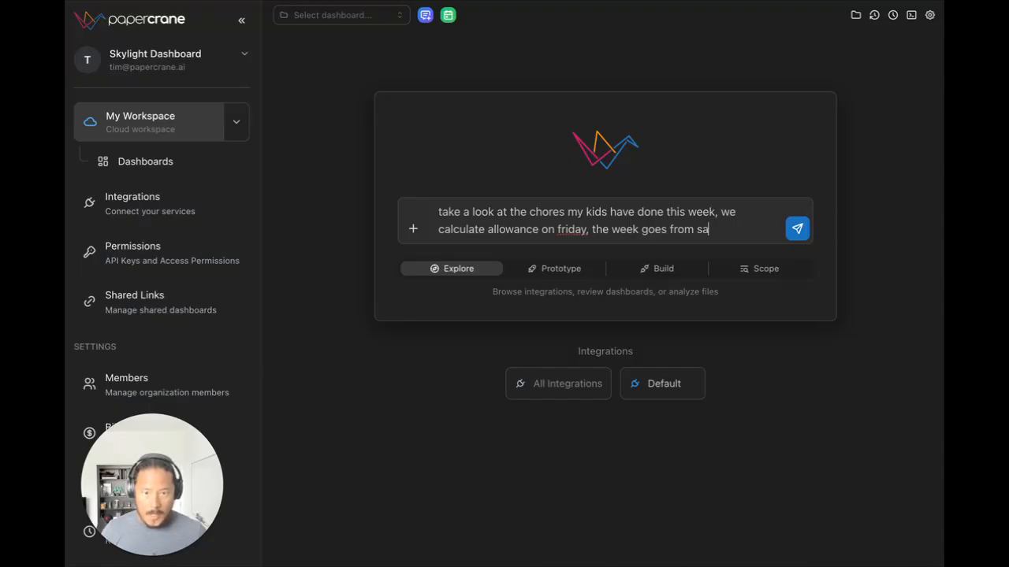
{"action": "type", "text": "turday -"}
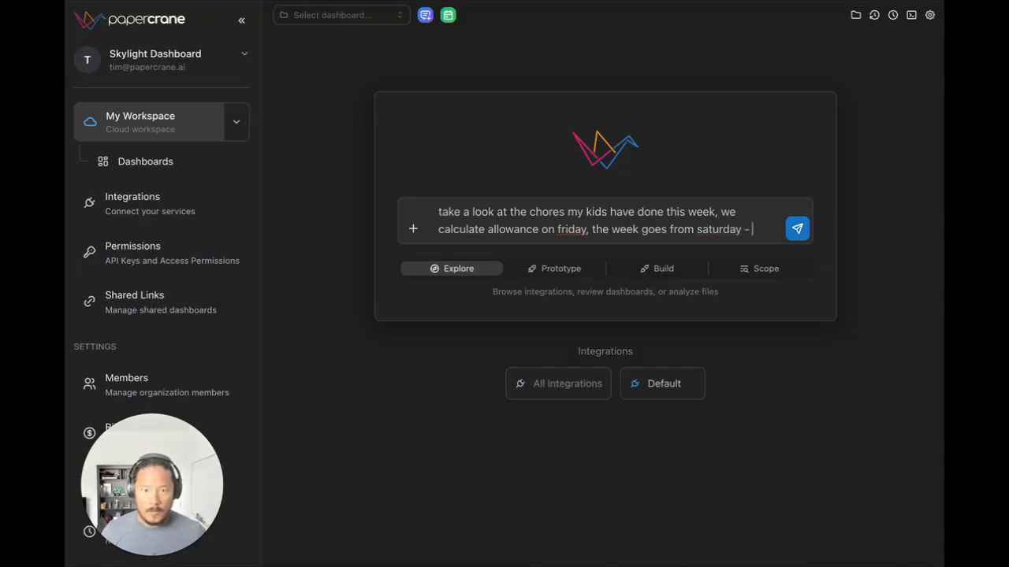
{"action": "type", "text": " friday"}
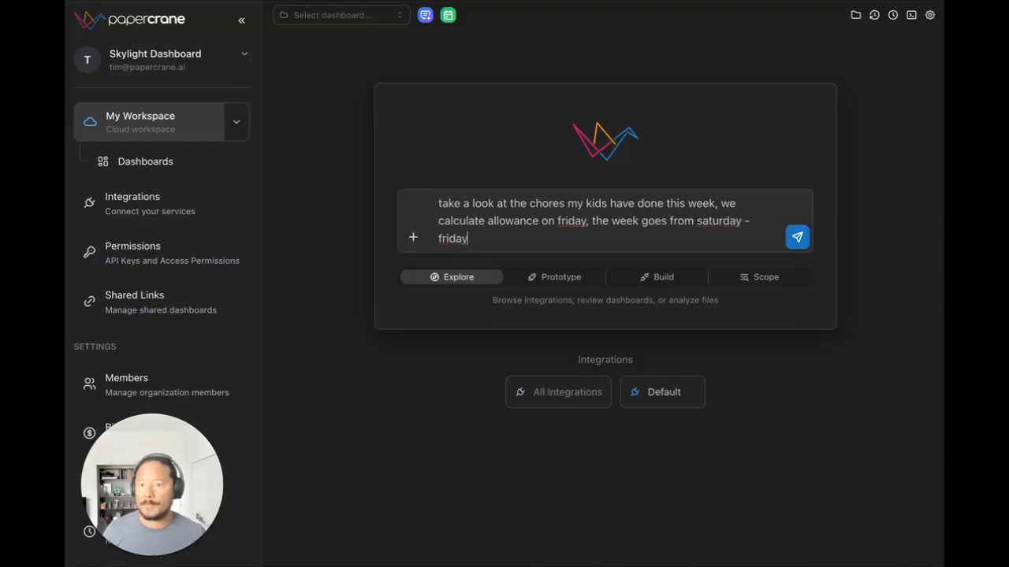
{"action": "key", "text": "Return"}
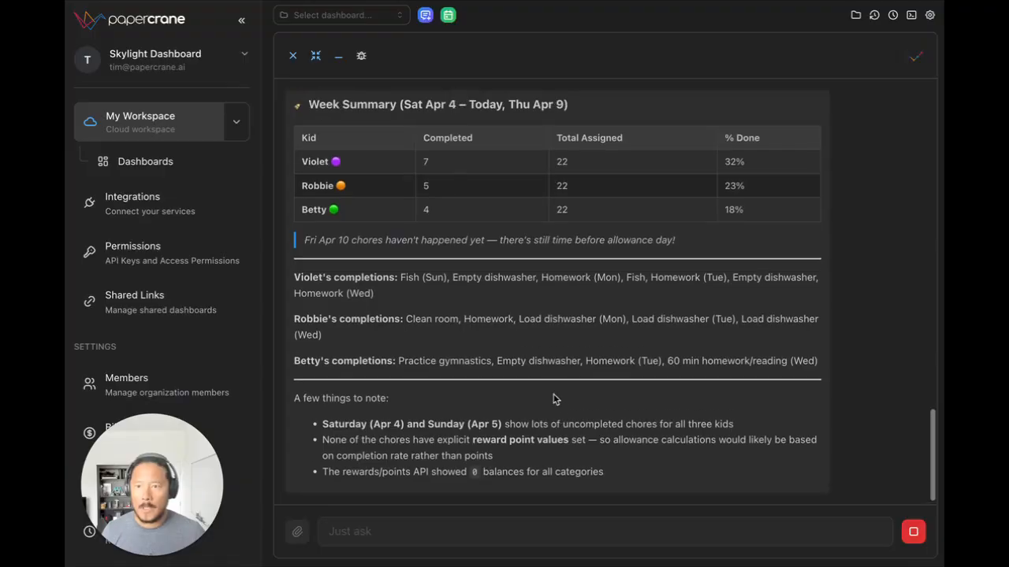
Step: Review the weekly chore summary, each kid's completed chores, and the notes and follow-up suggestion in the reply
{"action": "scroll", "coordinate": [553, 399], "scroll_direction": "up", "scroll_amount": 2}
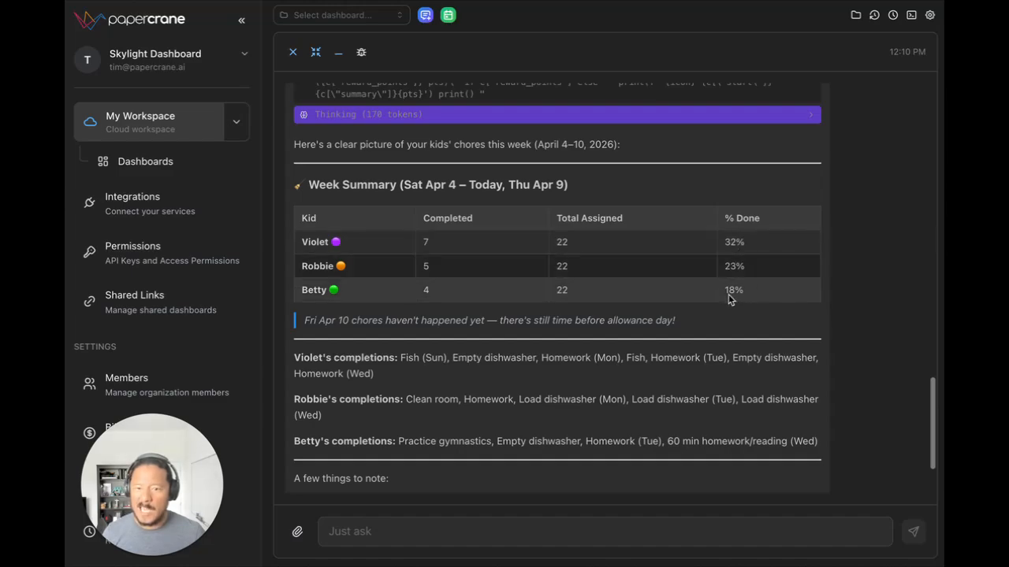
{"action": "scroll", "coordinate": [438, 238], "scroll_direction": "down", "scroll_amount": 4}
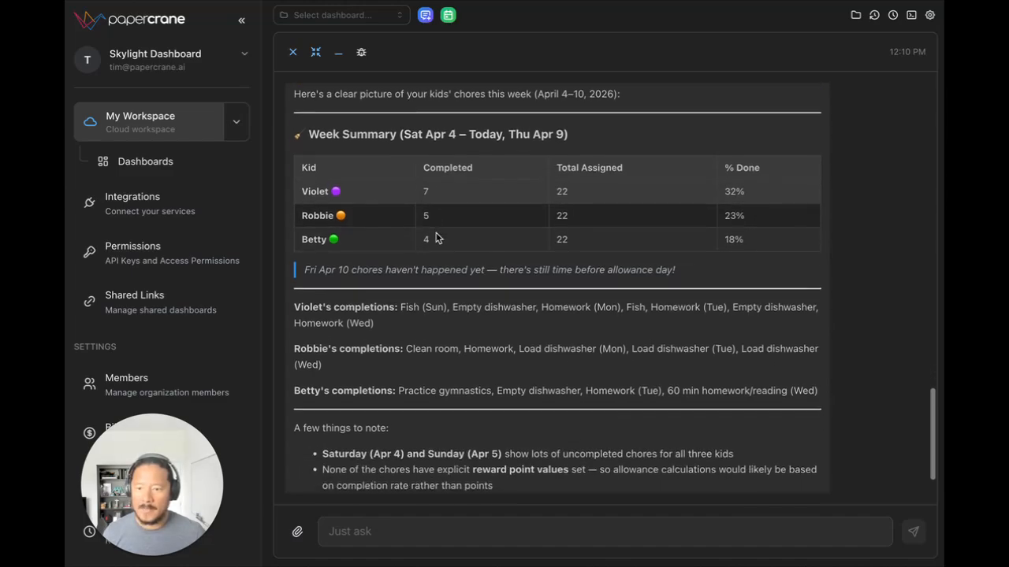
{"action": "scroll", "coordinate": [750, 185], "scroll_direction": "up", "scroll_amount": 2}
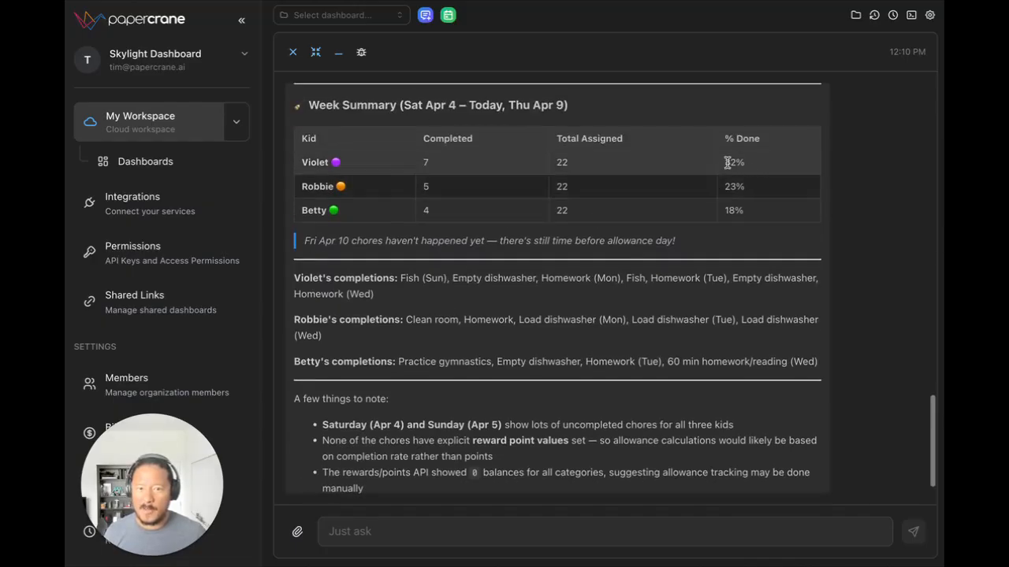
{"action": "scroll", "coordinate": [737, 208], "scroll_direction": "down", "scroll_amount": 2}
{"action": "scroll", "coordinate": [737, 217], "scroll_direction": "down", "scroll_amount": 1}
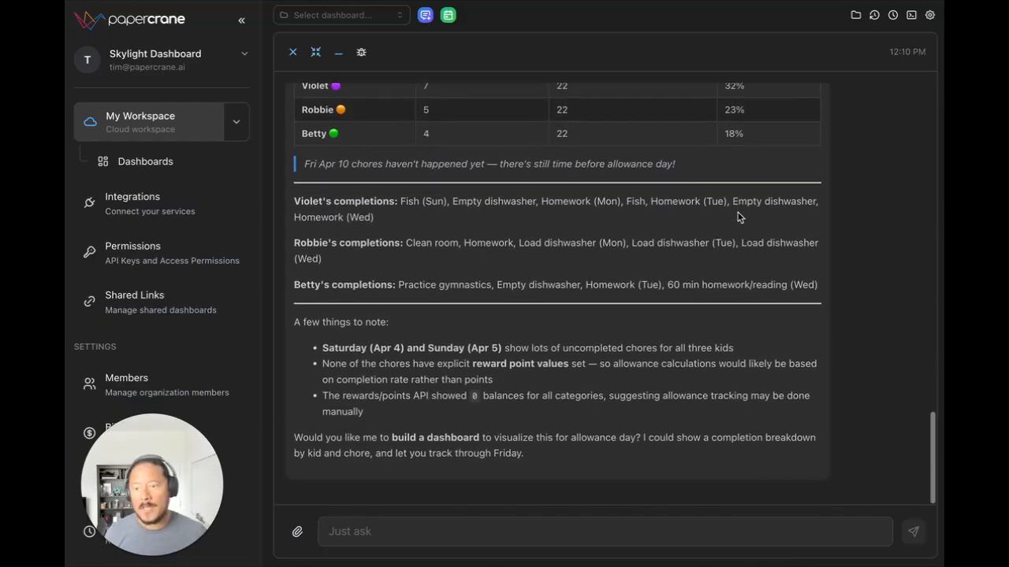
Step: Begin a reply in the chat with "we're going to calculate the allowance by per day, if"
{"action": "left_click", "coordinate": [721, 539]}
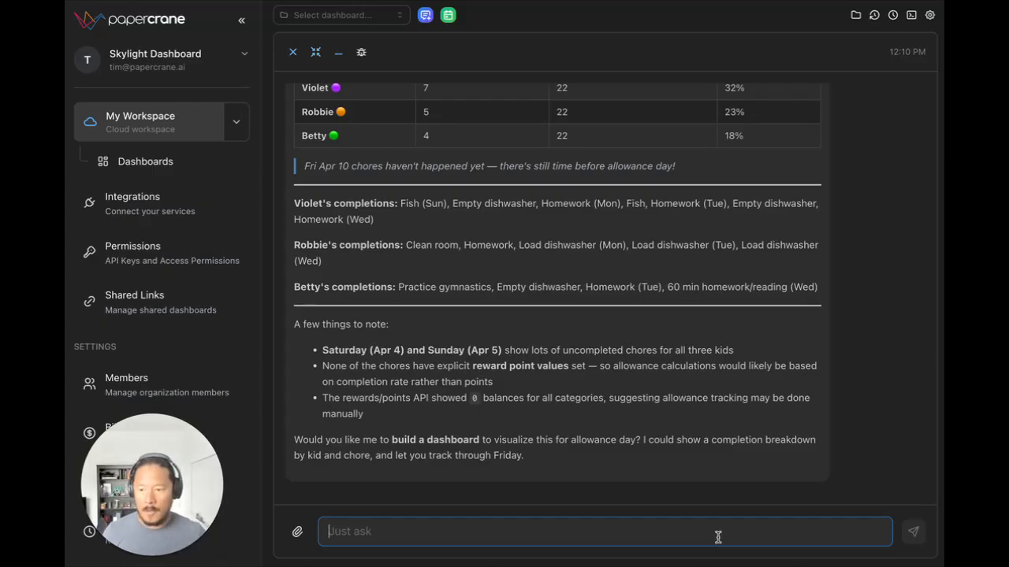
{"action": "type", "text": "we'r"}
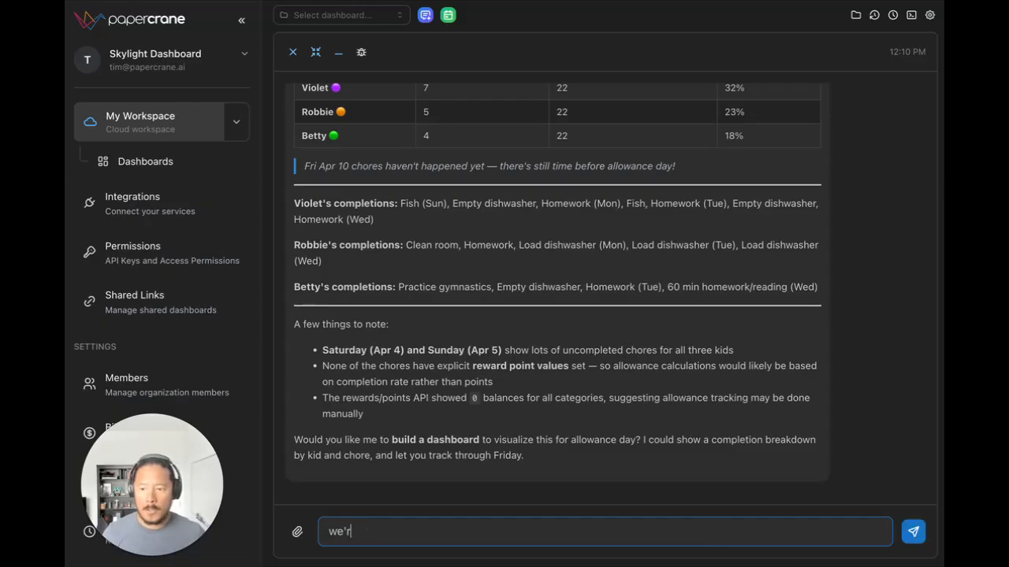
{"action": "type", "text": "e going to calcul"}
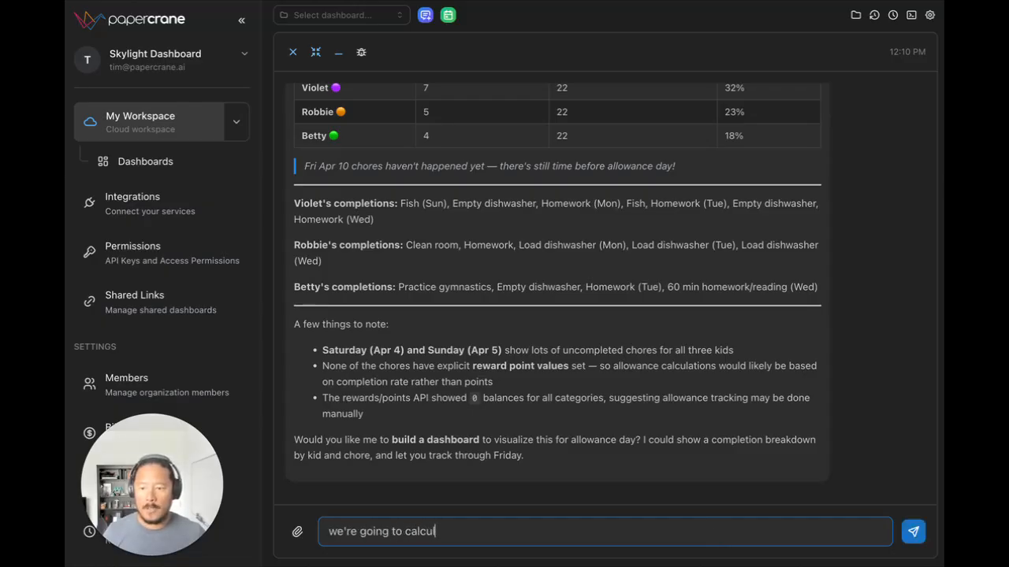
{"action": "type", "text": "ate the allowance "}
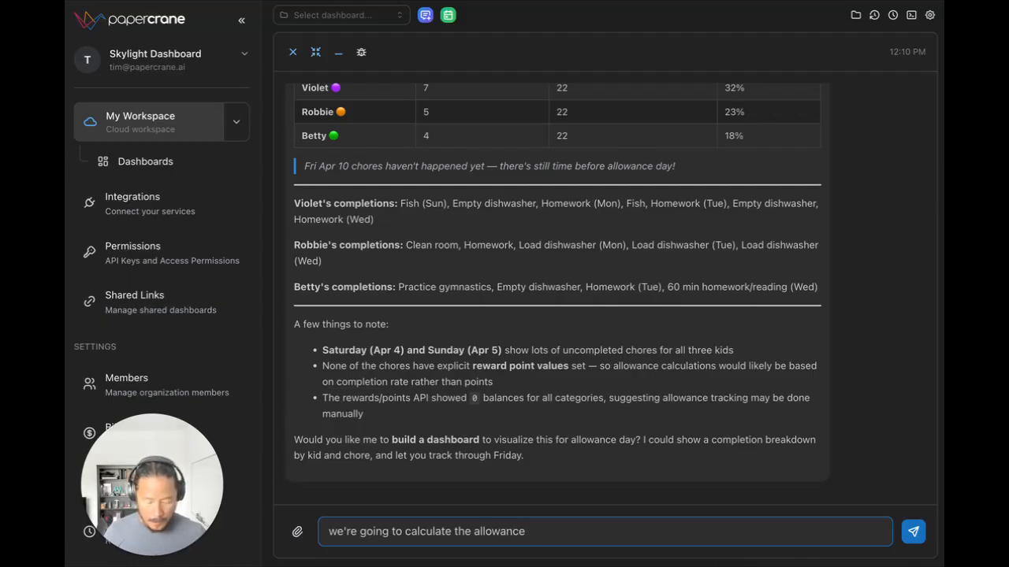
{"action": "type", "text": "by if they compl"}
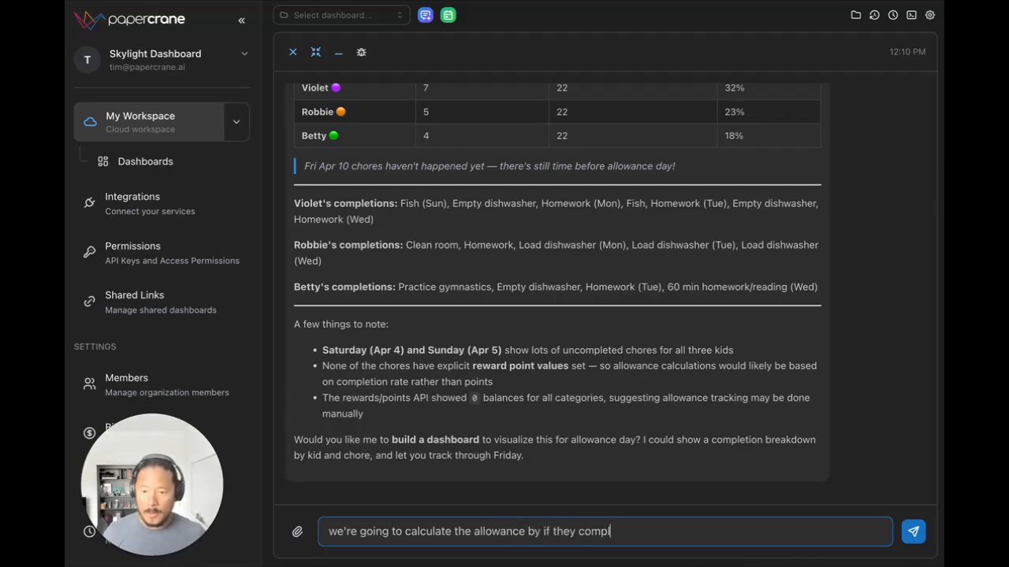
{"action": "type", "text": "e"}
{"action": "key", "text": "BackSpace"}
{"action": "key", "text": "BackSpace"}
{"action": "key", "text": "BackSpace"}
{"action": "key", "text": "BackSpace"}
{"action": "key", "text": "BackSpace"}
{"action": "key", "text": "BackSpace"}
{"action": "key", "text": "BackSpace"}
{"action": "key", "text": "BackSpace"}
{"action": "key", "text": "BackSpace"}
{"action": "key", "text": "BackSpace"}
{"action": "key", "text": "BackSpace"}
{"action": "key", "text": "BackSpace"}
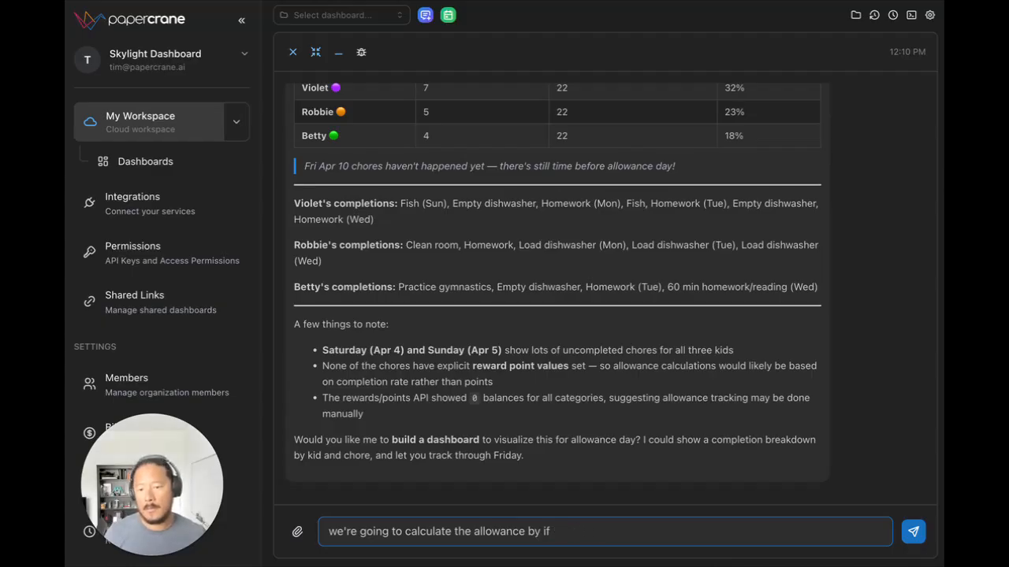
{"action": "type", "text": "per day, if "}
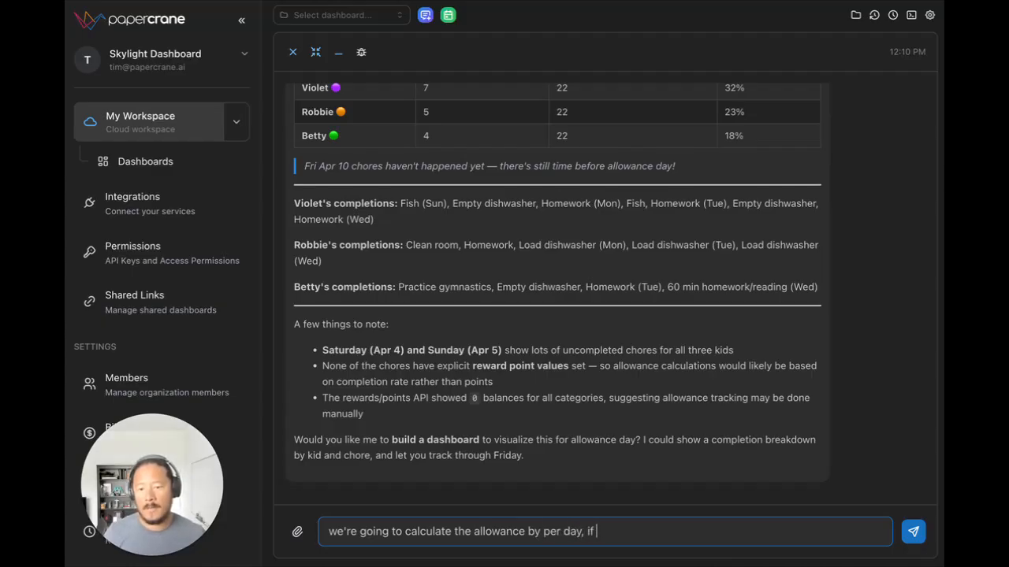
{"action": "type", "text": "they complete"}
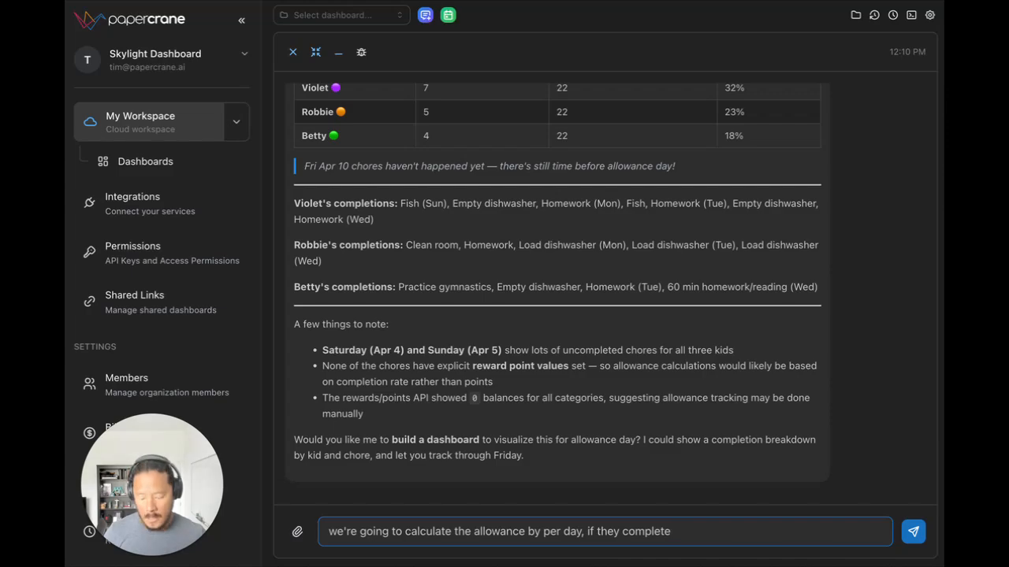
{"action": "type", "text": " hafl their ch"}
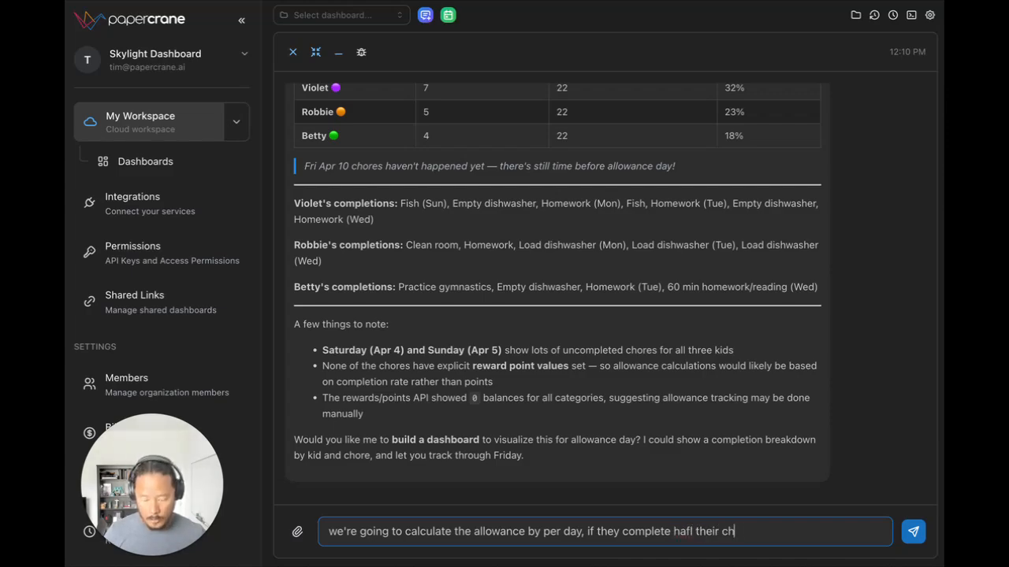
{"action": "type", "text": "ores"}
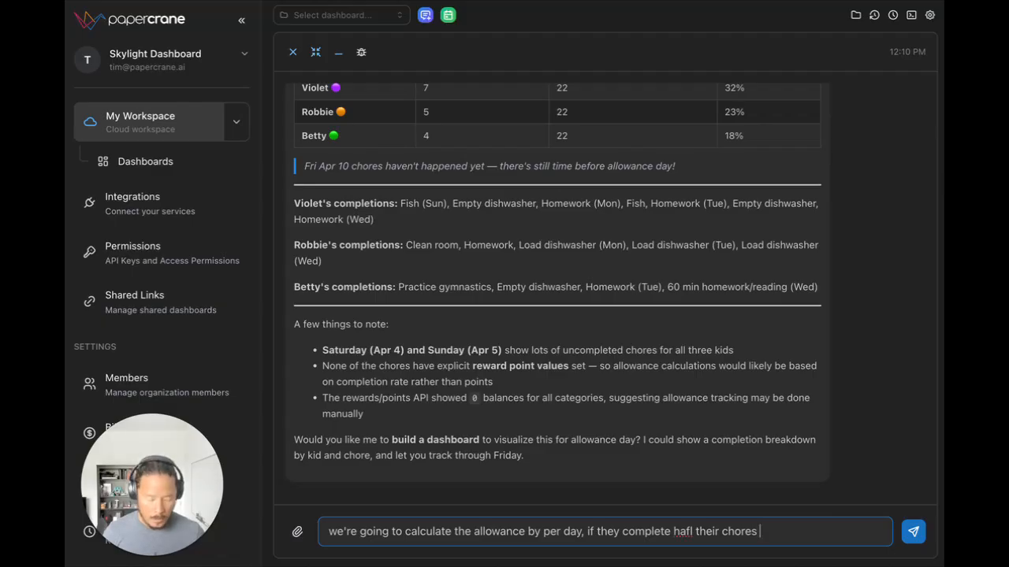
Step: Continue the message with the half-completion rule "they complete hafl their chores in the day they get 0.50,"
{"action": "type", "text": "each"}
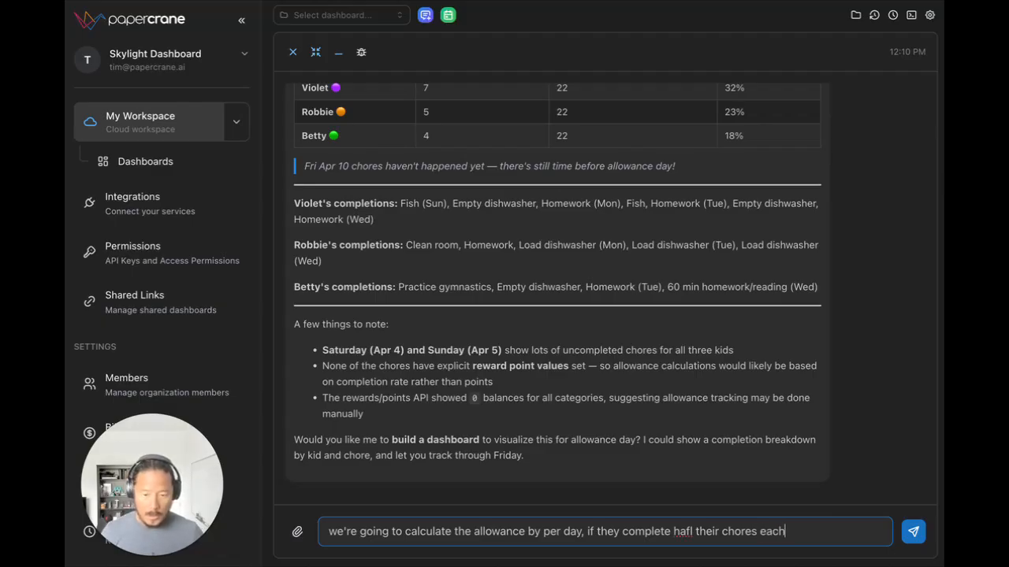
{"action": "key", "text": "BackSpace"}
{"action": "key", "text": "BackSpace"}
{"action": "key", "text": "BackSpace"}
{"action": "key", "text": "BackSpace"}
{"action": "type", "text": "in the day "}
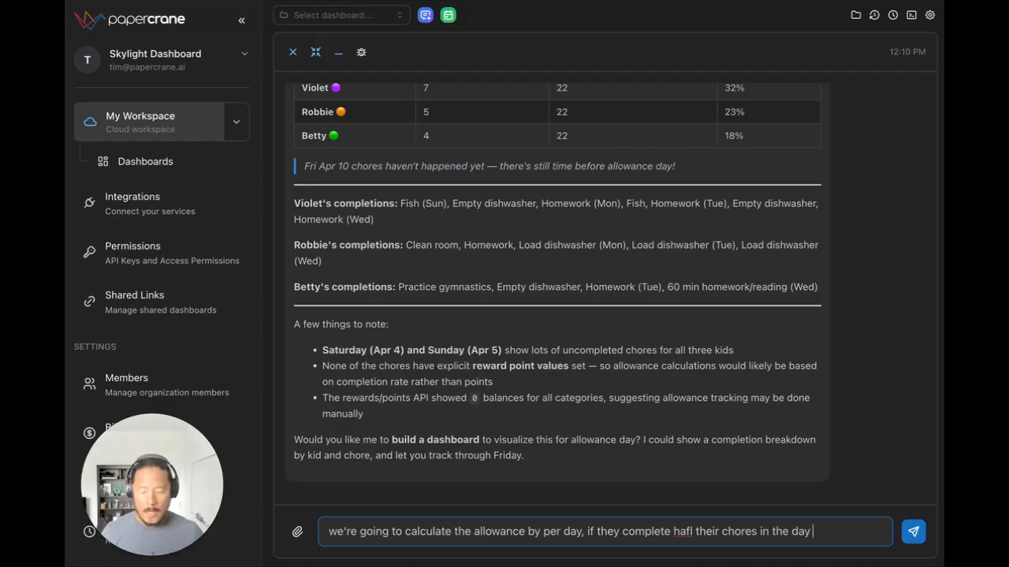
{"action": "type", "text": "they get 0"}
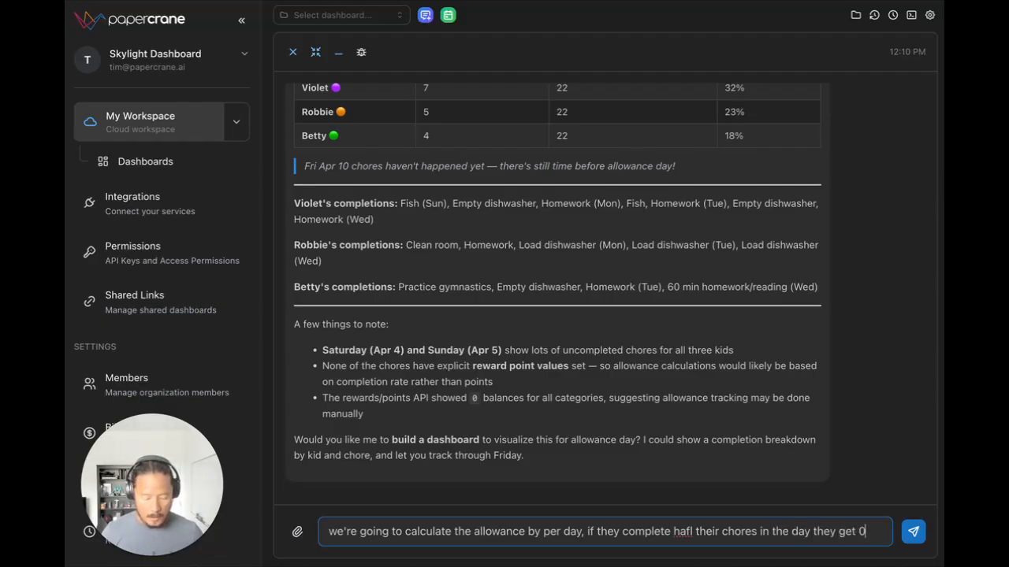
{"action": "type", "text": ".50, "}
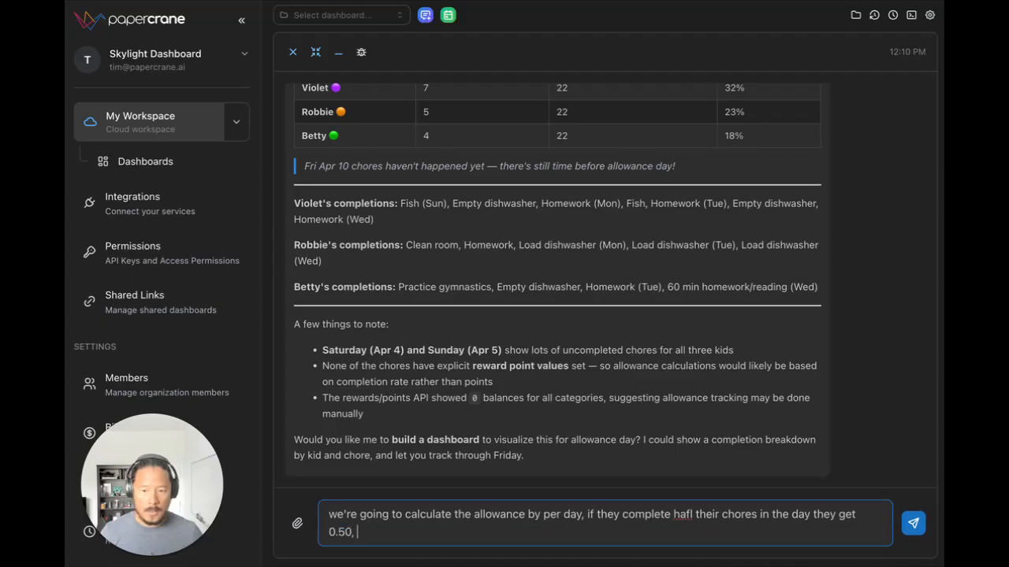
{"action": "type", "text": "if they complete"}
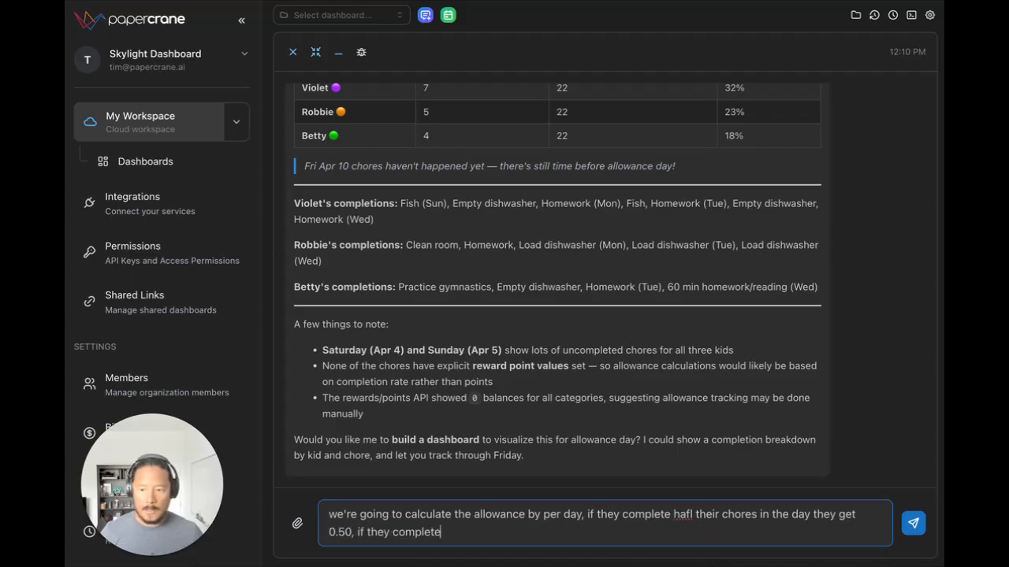
{"action": "type", "text": " less then"}
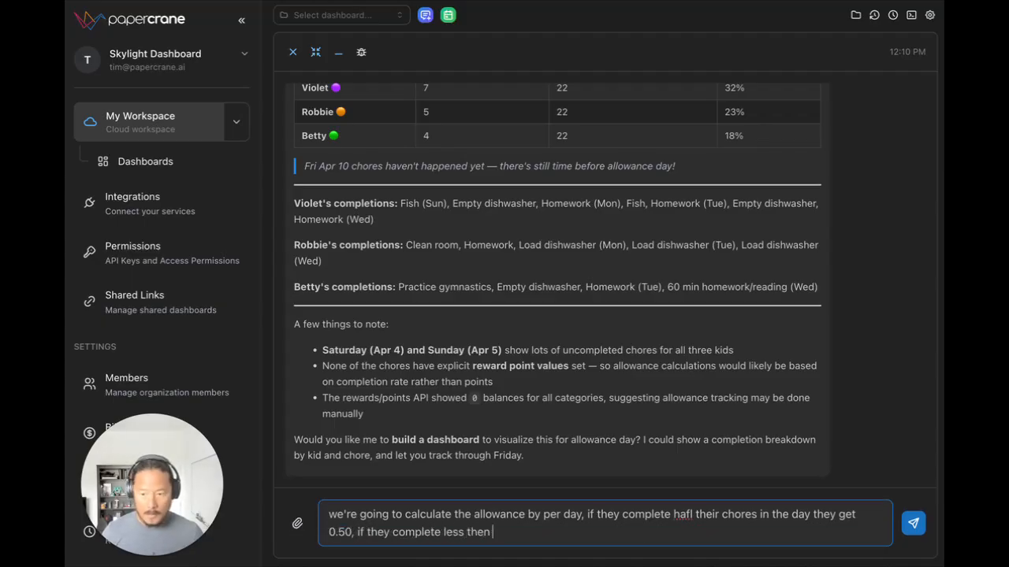
Step: Add the lower-tier rules "if they complete less then they get 0.25, if they complete none they get 0," to the message
{"action": "type", "text": "the"}
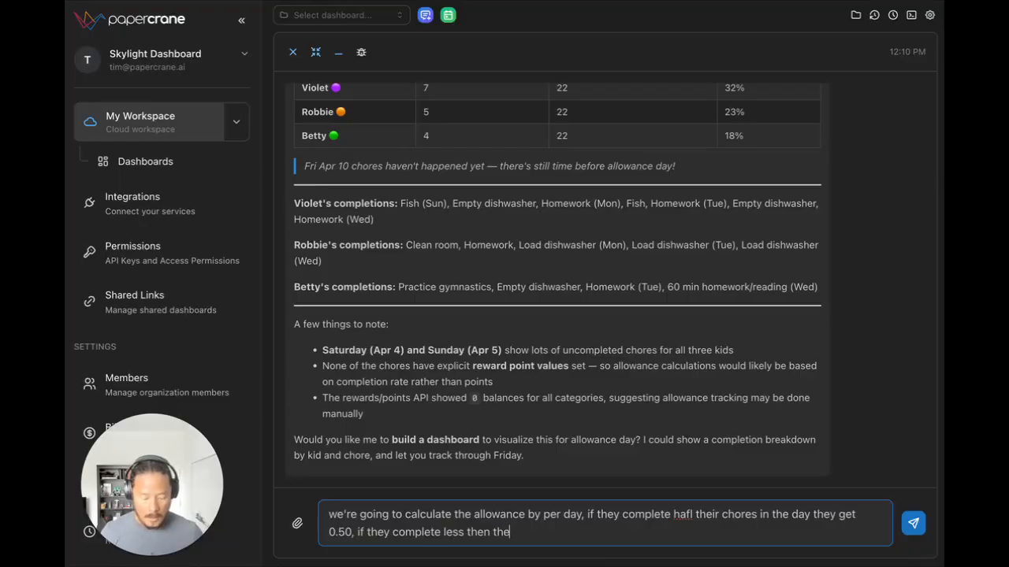
{"action": "type", "text": "y get 0.25"}
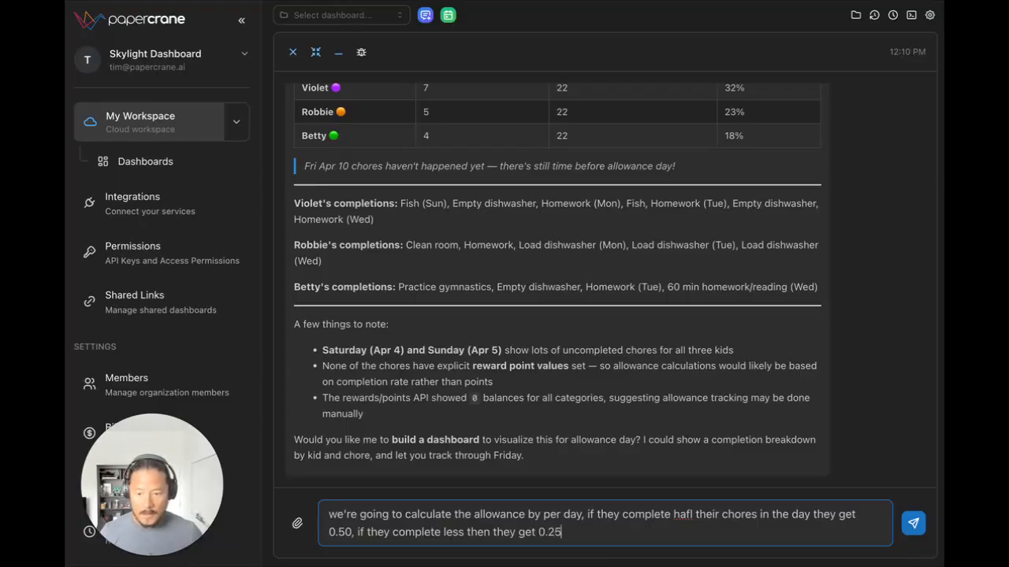
{"action": "type", "text": ", if they complete"}
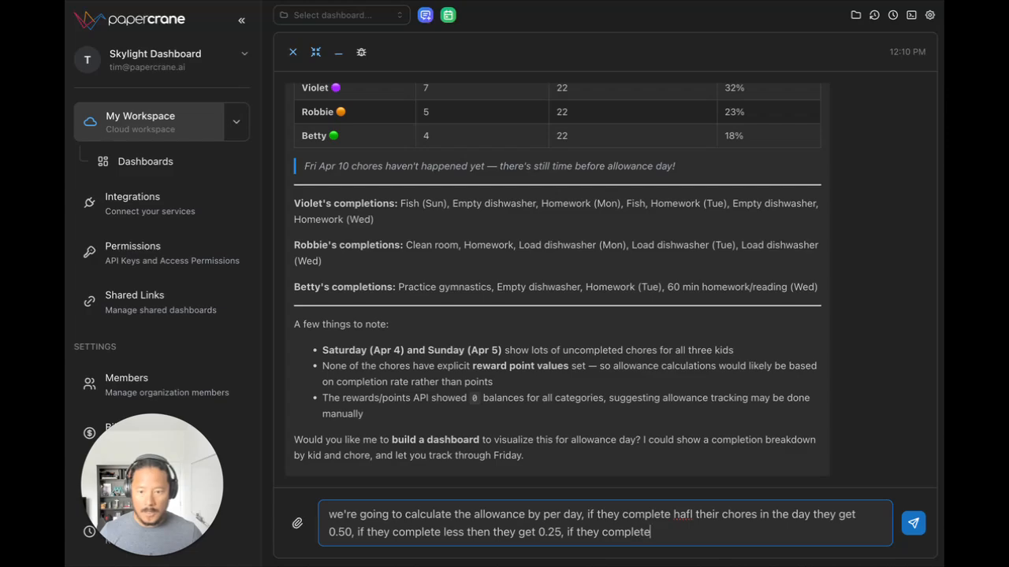
{"action": "type", "text": " none they "}
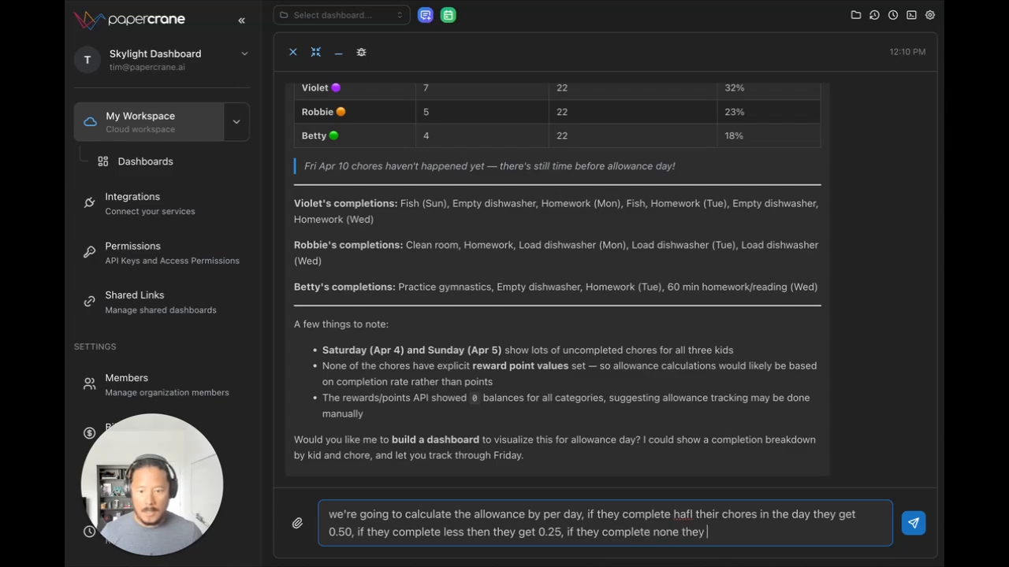
{"action": "type", "text": "get 0,"}
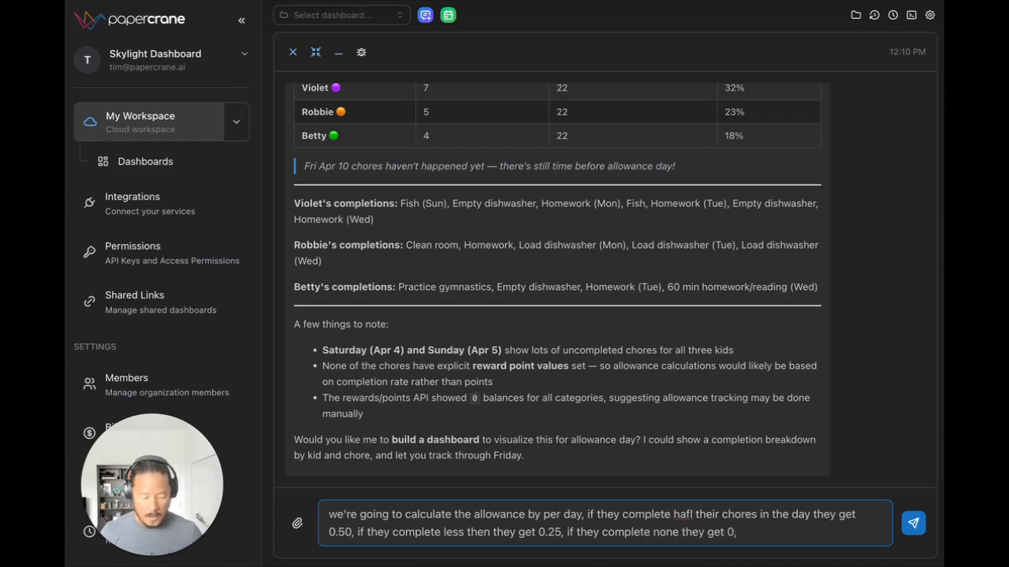
{"action": "type", "text": " if they complete mor"}
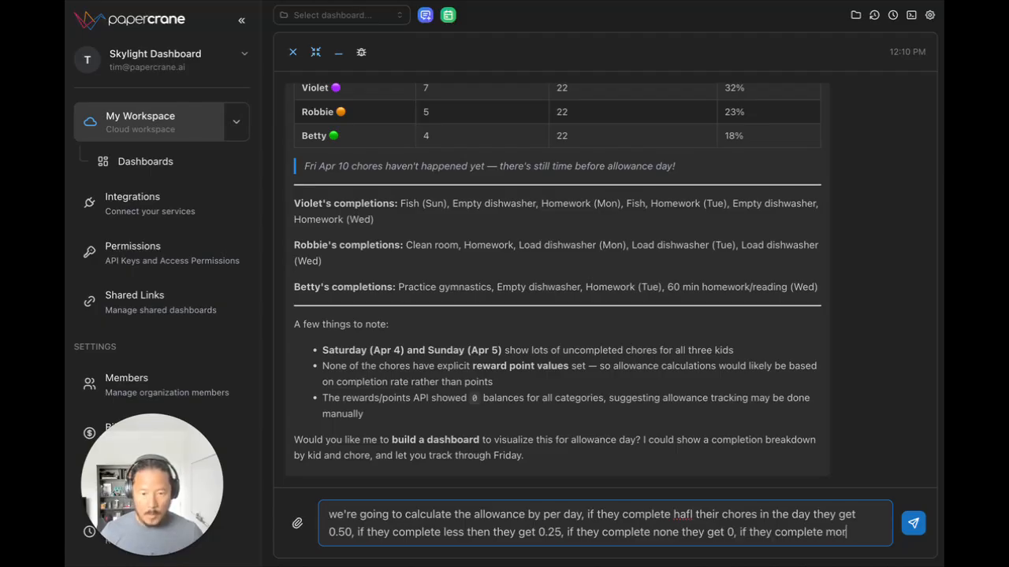
{"action": "type", "text": "e than half "}
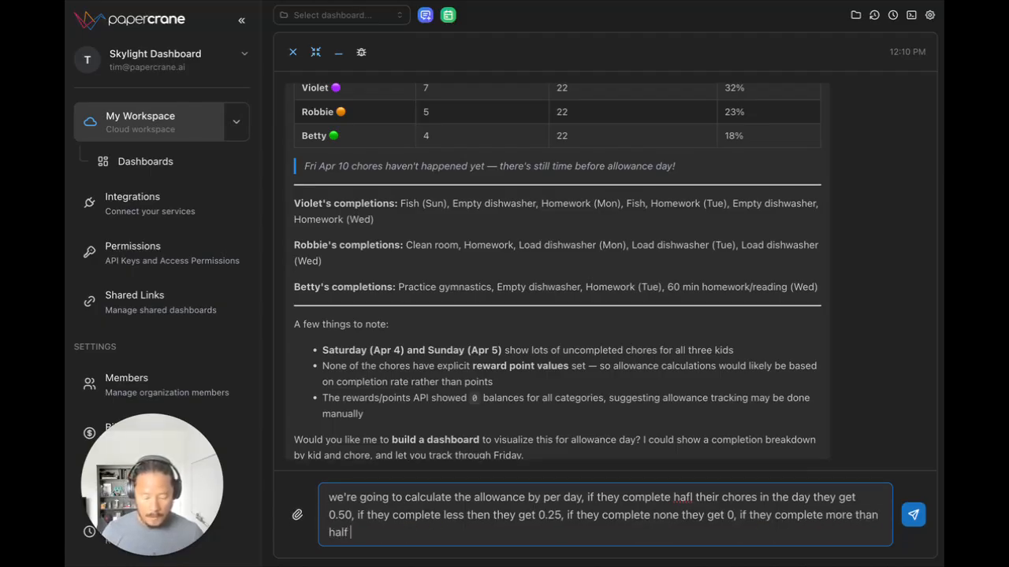
{"action": "type", "text": "they get "}
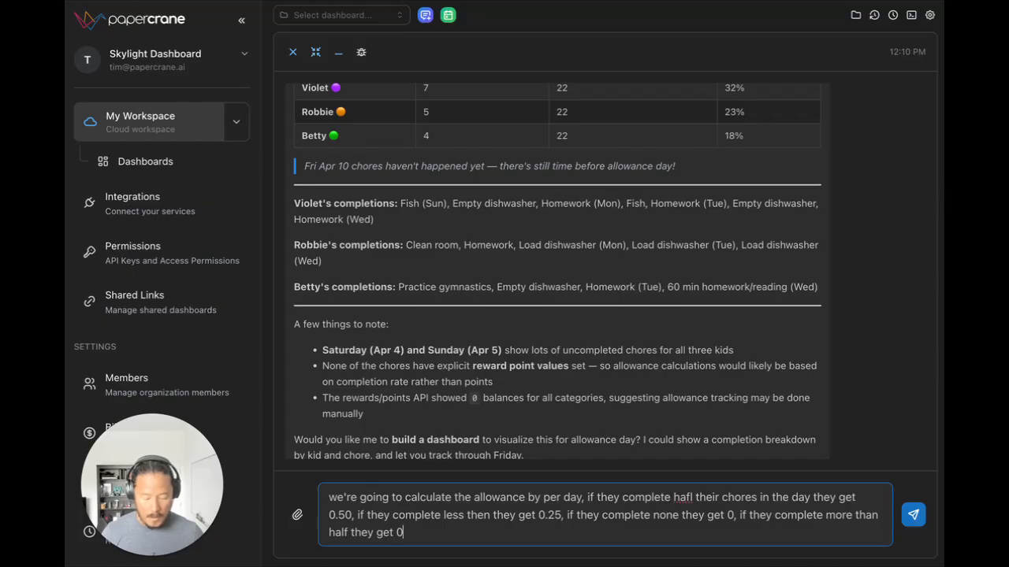
{"action": "type", "text": "0.75 and if th"}
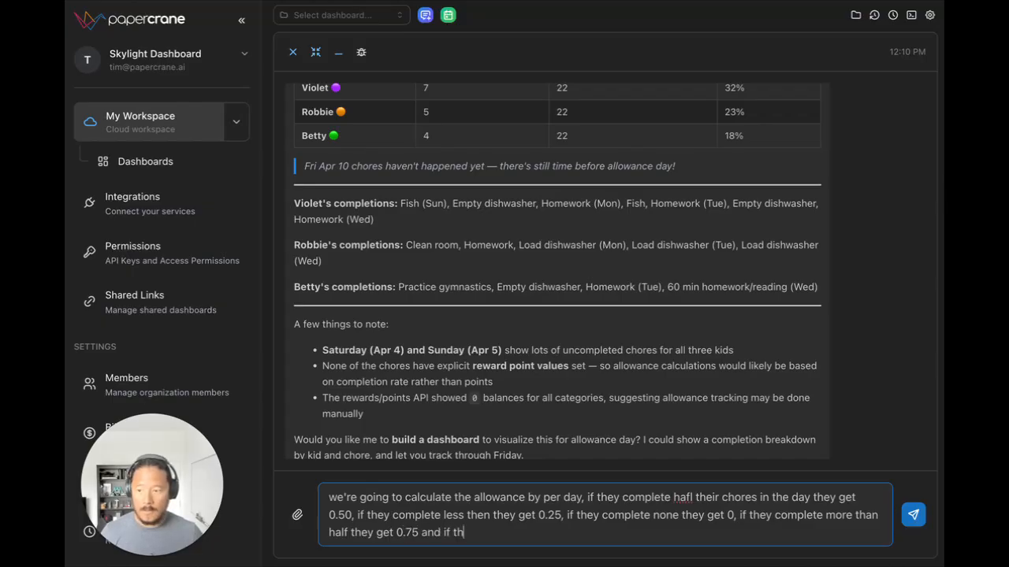
{"action": "type", "text": "ey complete al"}
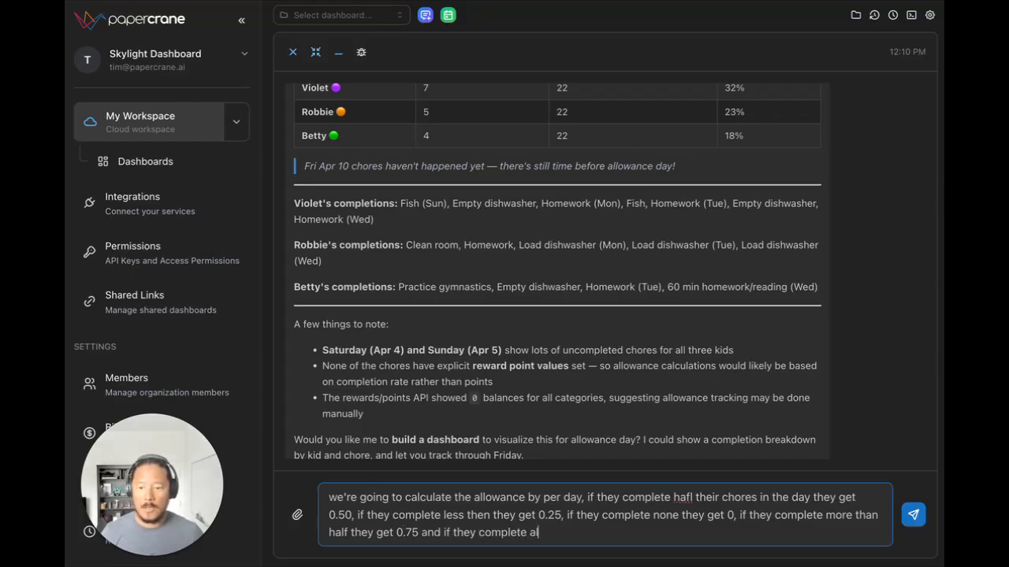
{"action": "type", "text": "l of their chores they get "}
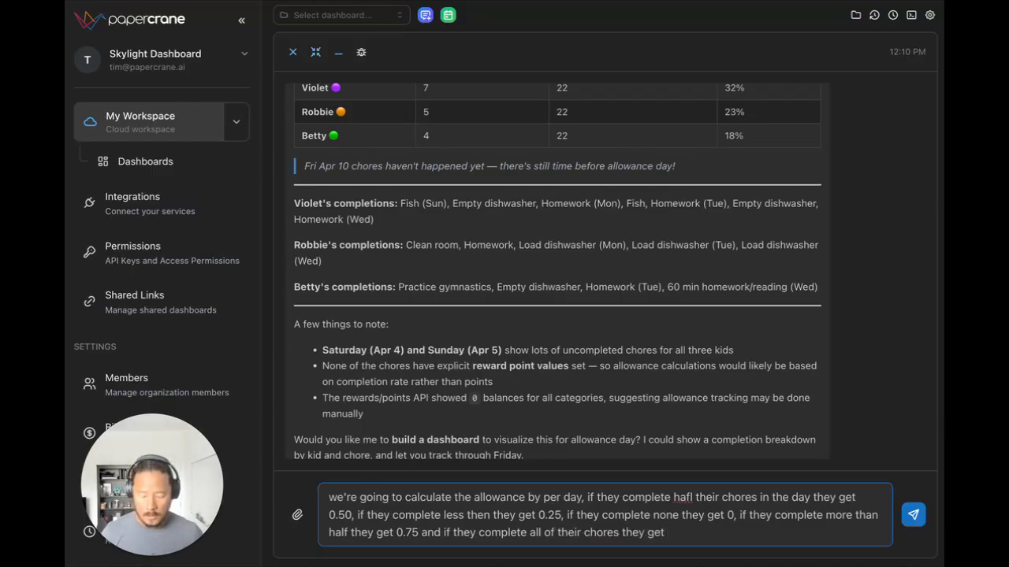
{"action": "type", "text": "$1 for that day"}
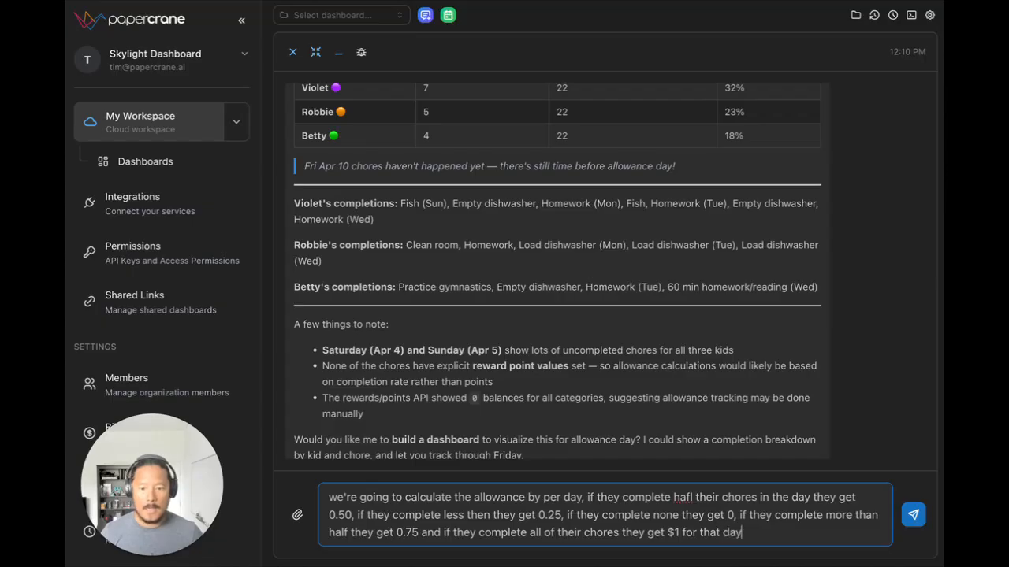
{"action": "type", "text": ". can y"}
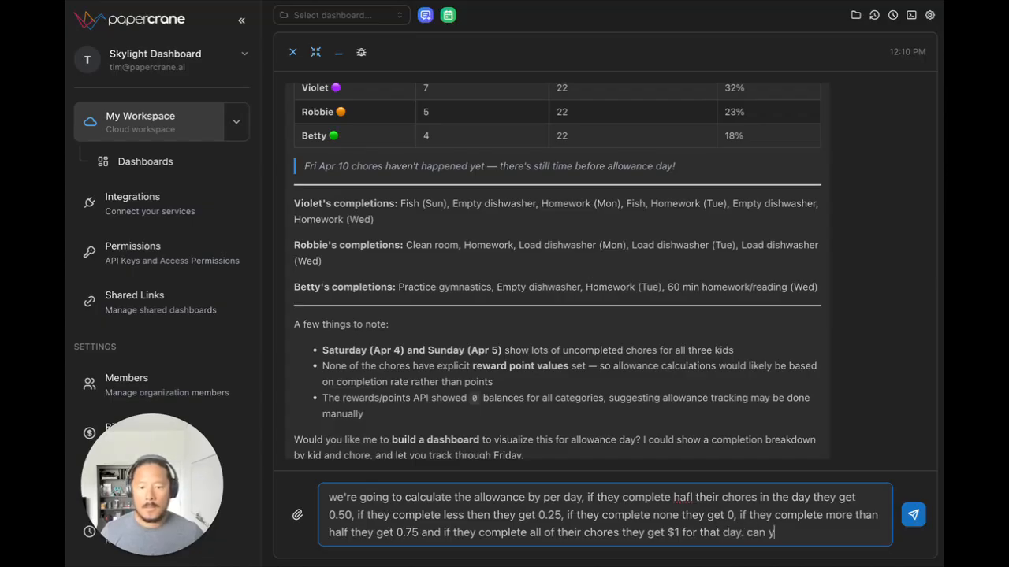
{"action": "type", "text": "ou create me a"}
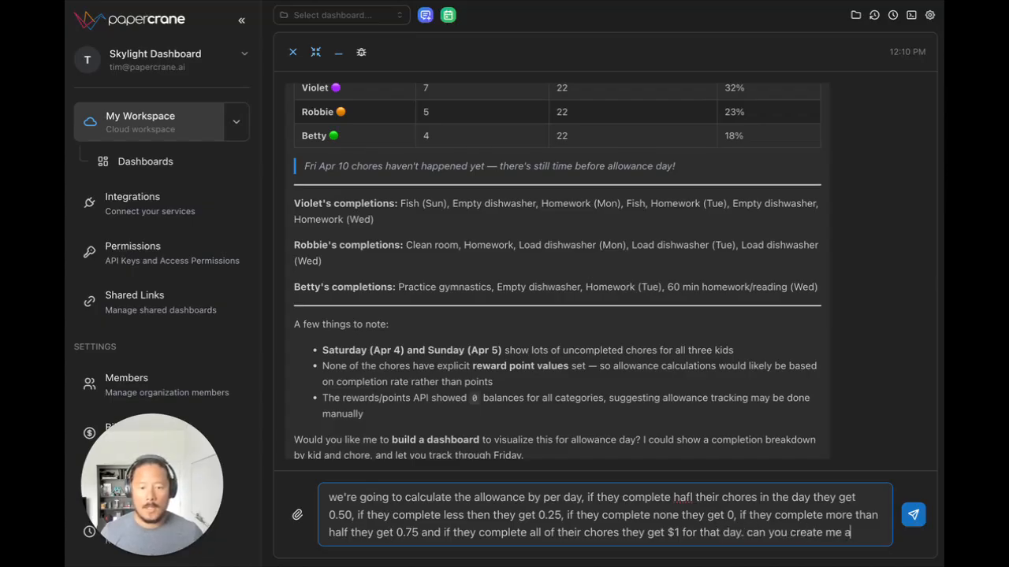
{"action": "type", "text": " dashboard to see"}
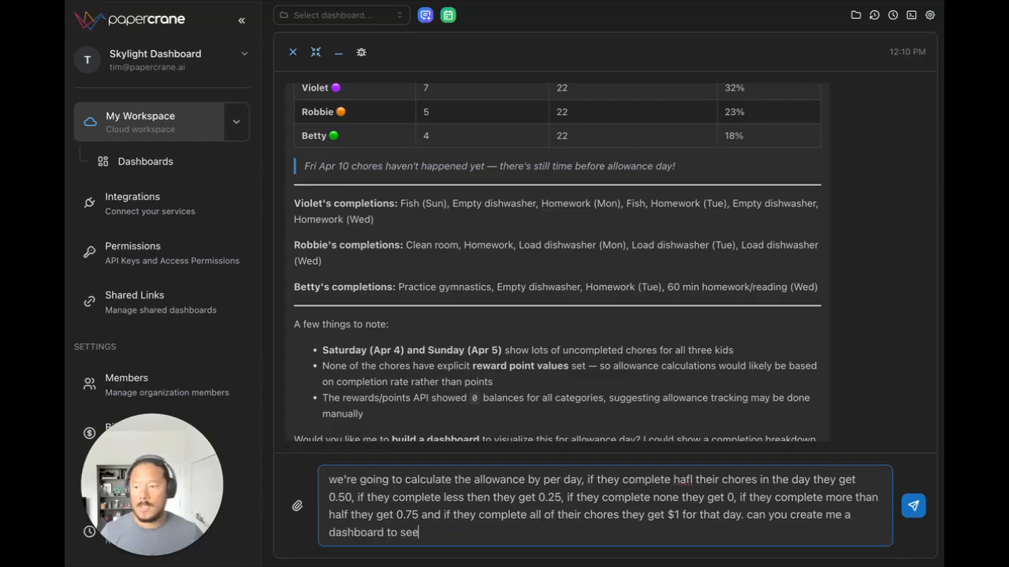
{"action": "type", "text": " how they're tr"}
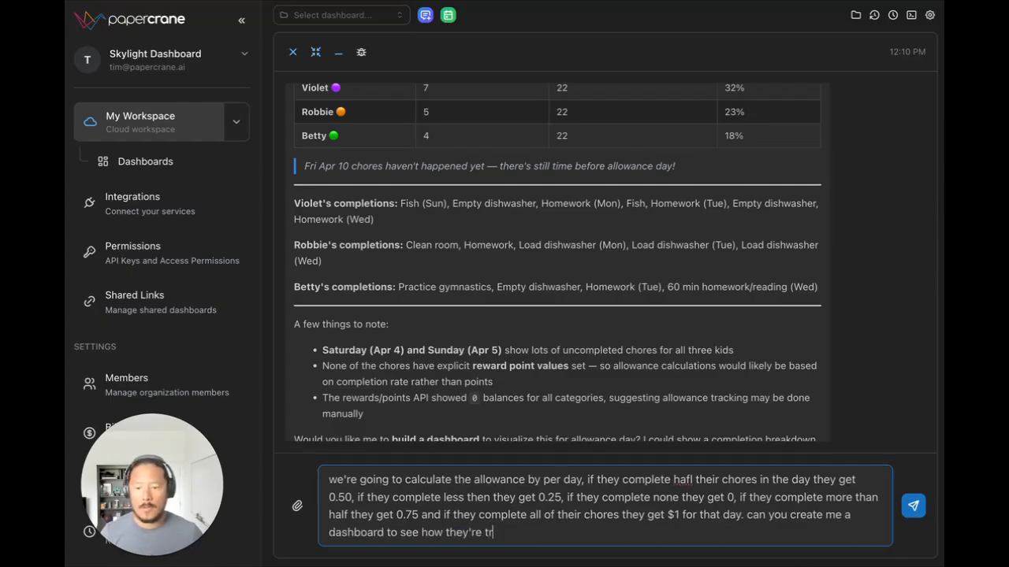
{"action": "type", "text": "acking this wee"}
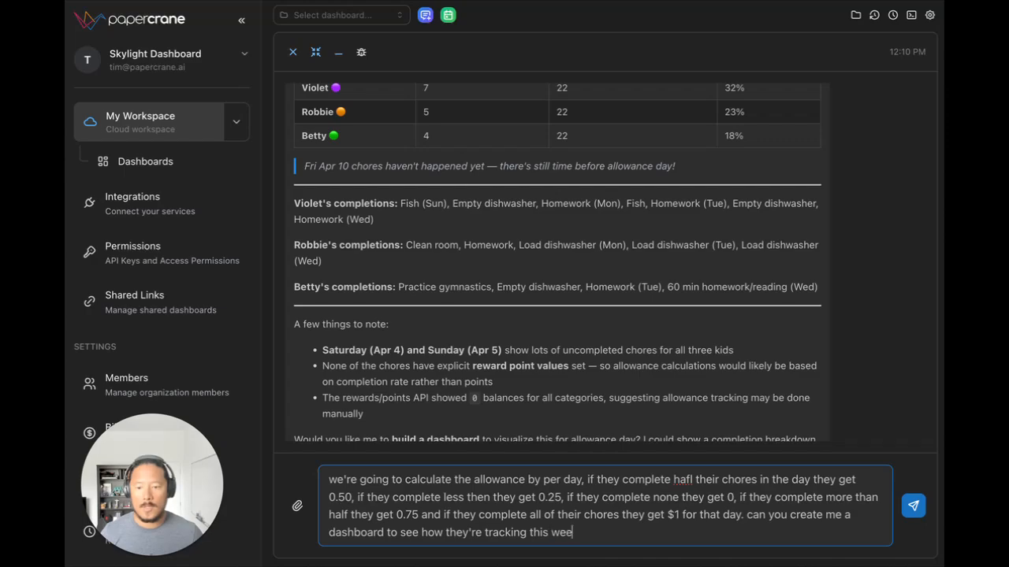
{"action": "type", "text": "k and how "}
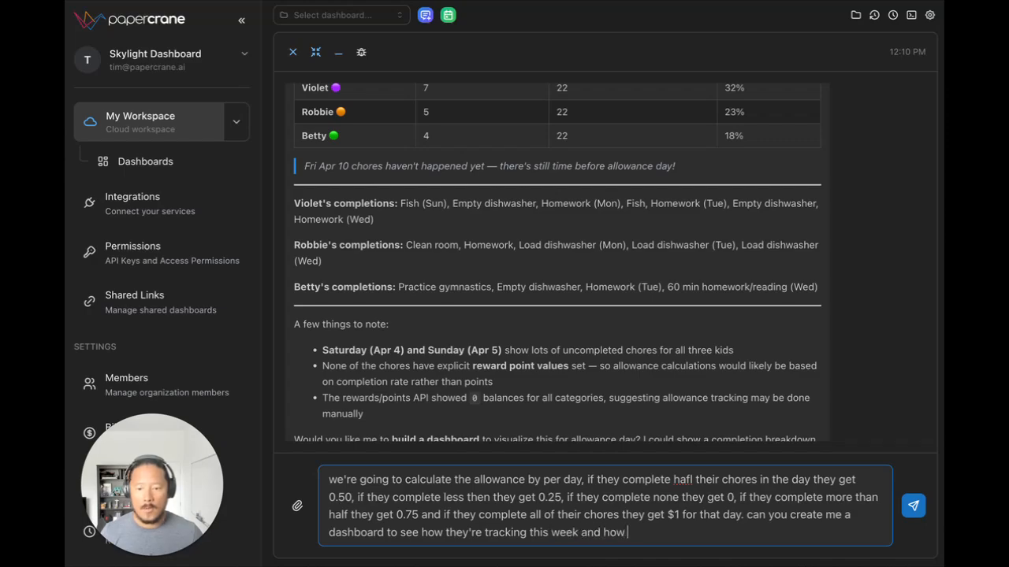
{"action": "type", "text": "much they'"}
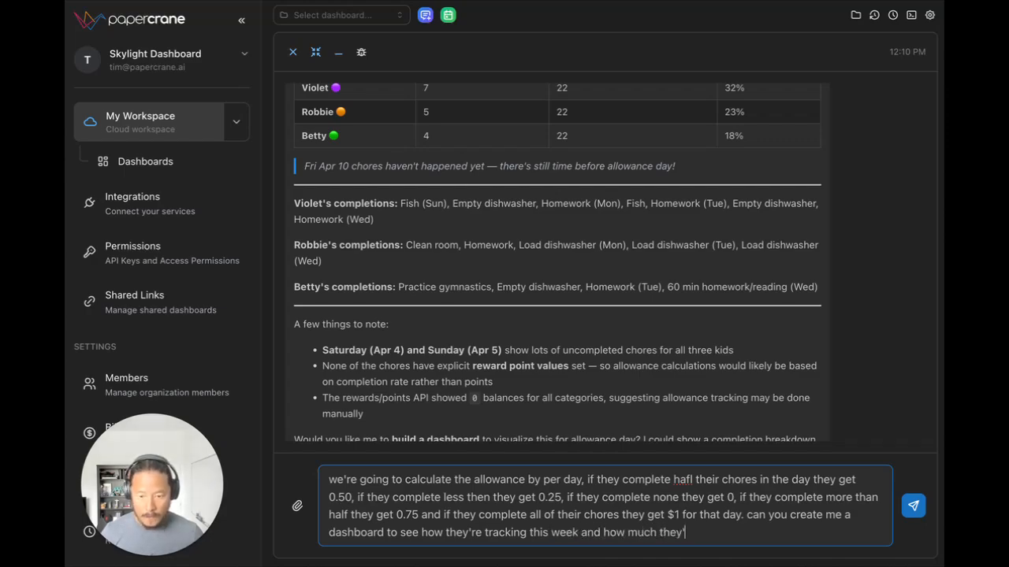
{"action": "type", "text": "ve earne"}
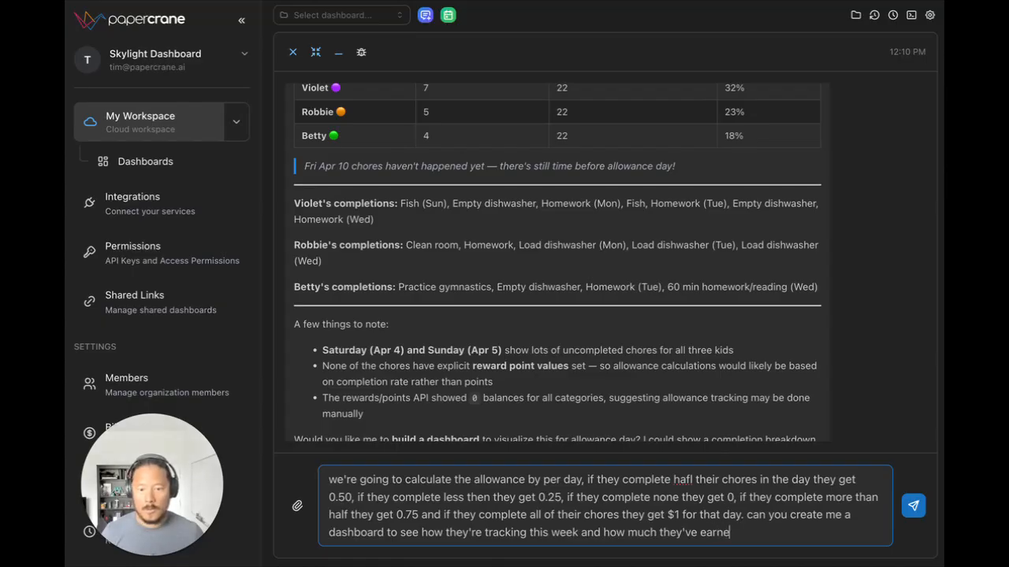
{"action": "type", "text": "d to pay out "}
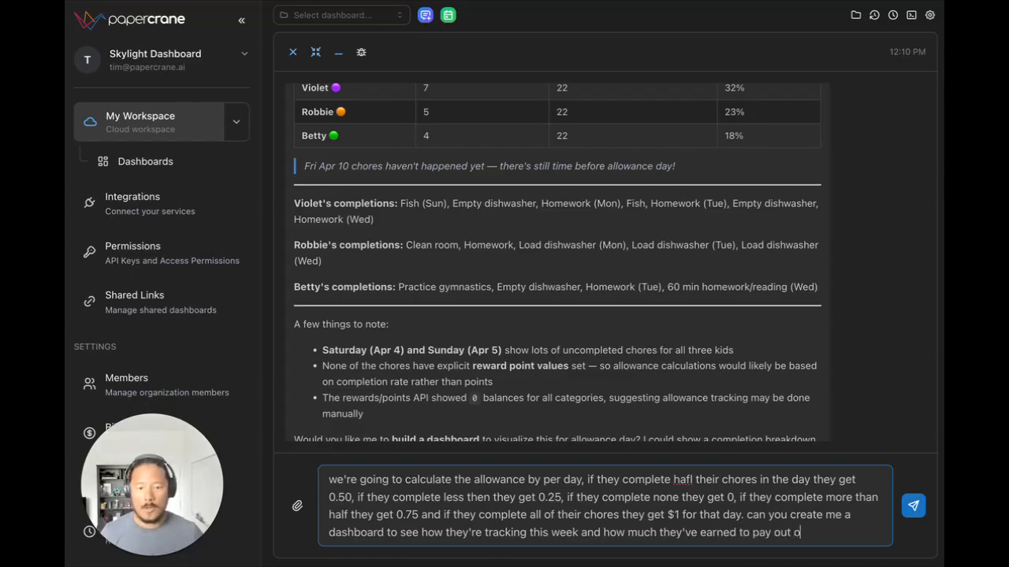
{"action": "type", "text": "on friday"}
Step: Finish the message with "and how much they've earned to pay out on friday" and send it
{"action": "key", "text": "Return"}
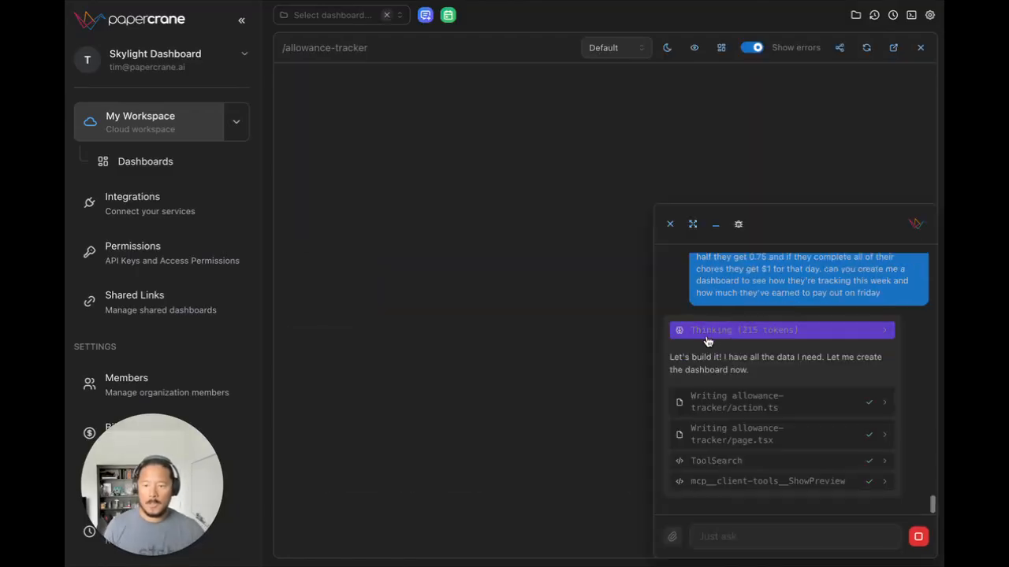
Step: Minimize the chat and examine each kid's daily completion, earnings and the total payout on the allowance-tracker dashboard
{"action": "left_click", "coordinate": [715, 227]}
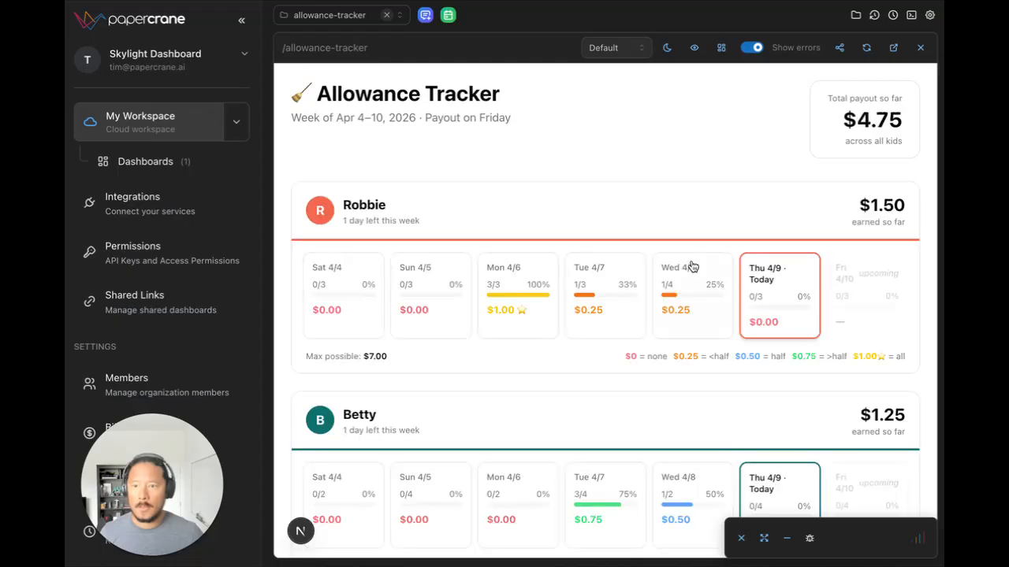
{"action": "scroll", "coordinate": [667, 254], "scroll_direction": "down", "scroll_amount": 2}
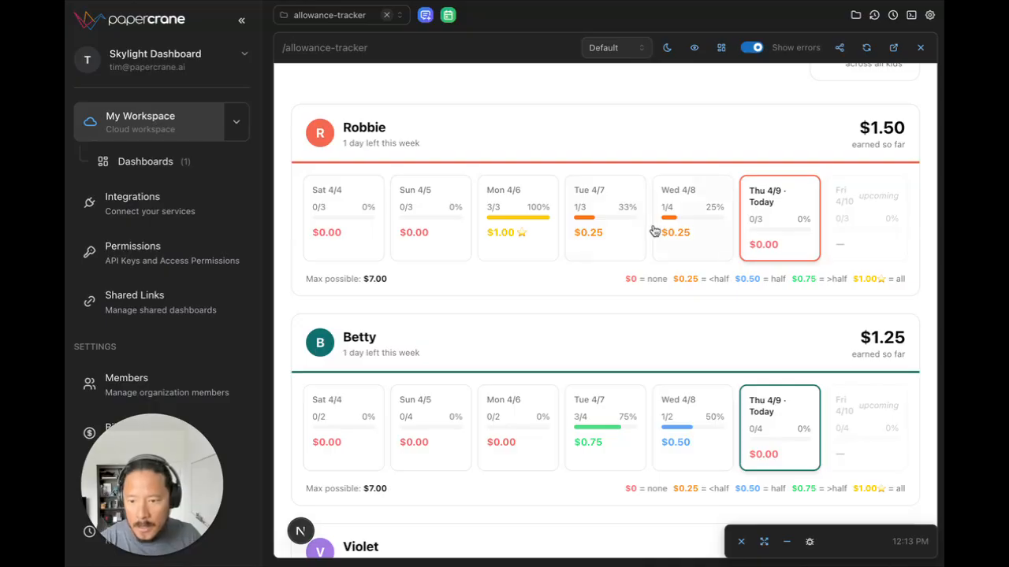
{"action": "scroll", "coordinate": [653, 228], "scroll_direction": "down", "scroll_amount": 3}
{"action": "scroll", "coordinate": [653, 231], "scroll_direction": "down", "scroll_amount": 3}
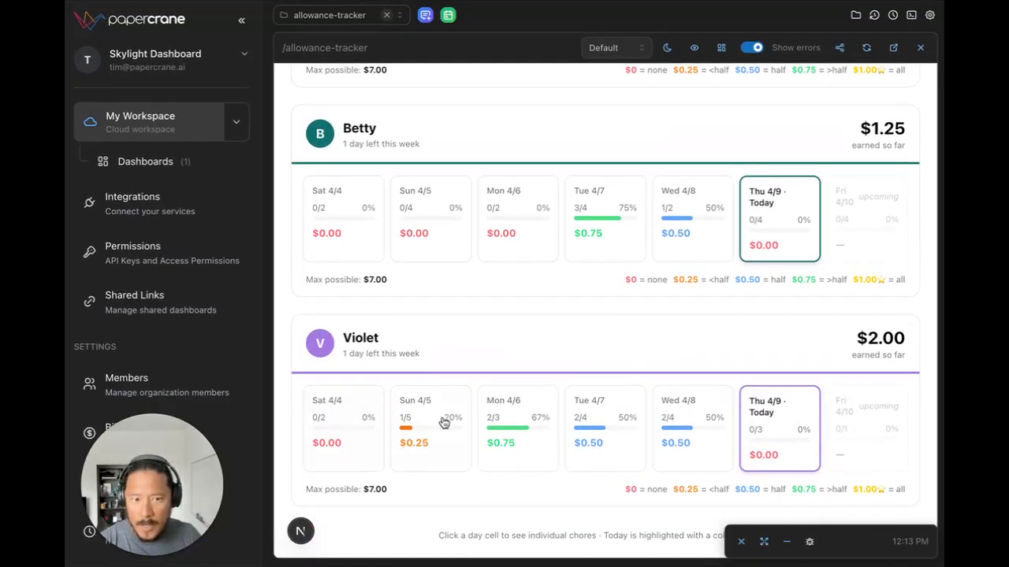
{"action": "scroll", "coordinate": [667, 417], "scroll_direction": "up", "scroll_amount": 6}
{"action": "scroll", "coordinate": [667, 417], "scroll_direction": "up", "scroll_amount": 3}
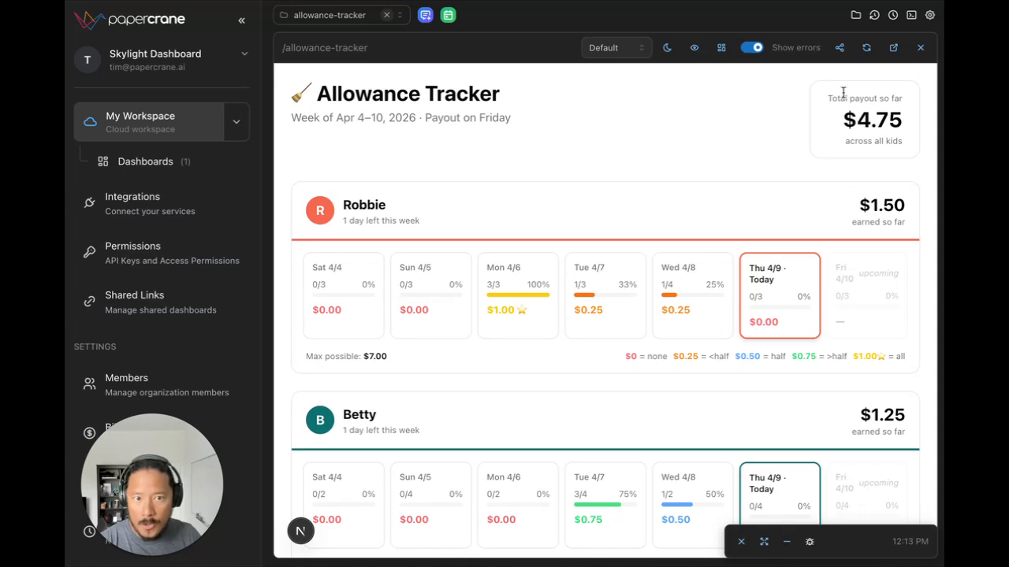
{"action": "scroll", "coordinate": [881, 203], "scroll_direction": "down", "scroll_amount": 5}
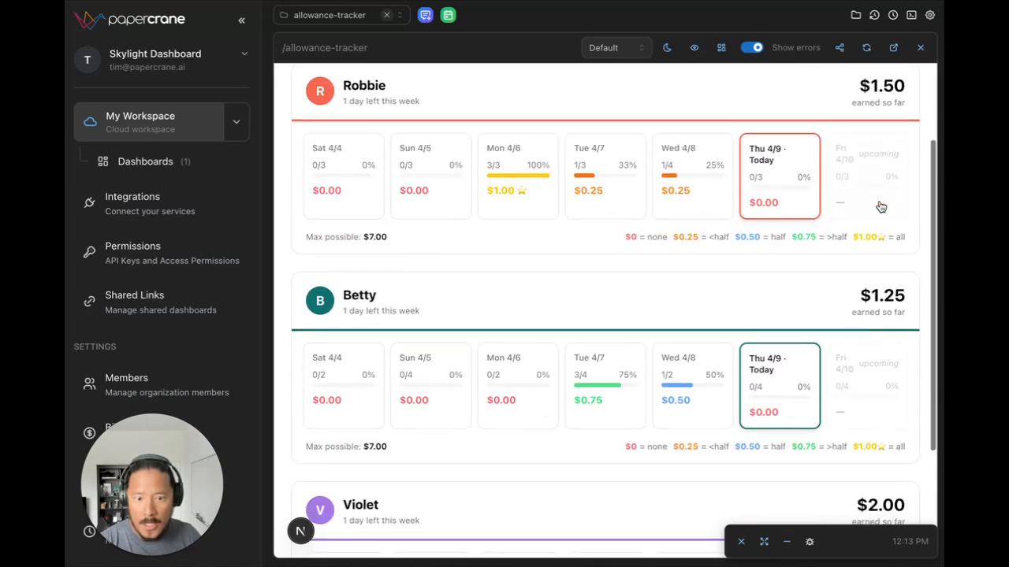
{"action": "scroll", "coordinate": [877, 199], "scroll_direction": "down", "scroll_amount": 3}
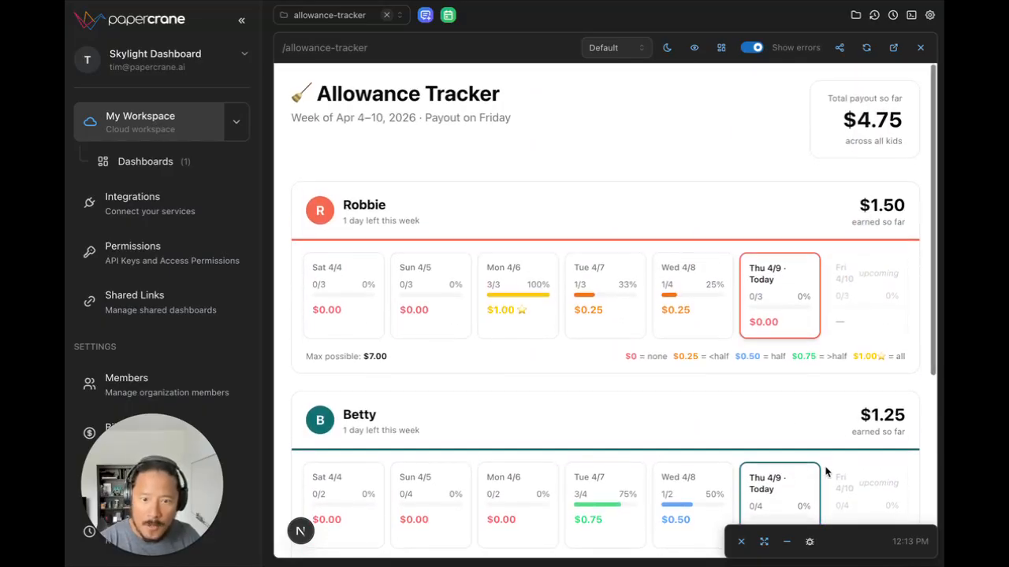
Step: Reopen the minimized chat and send "give me a button so that I can click on each day and see the chores completed"
{"action": "left_click", "coordinate": [789, 542]}
{"action": "left_click", "coordinate": [787, 539]}
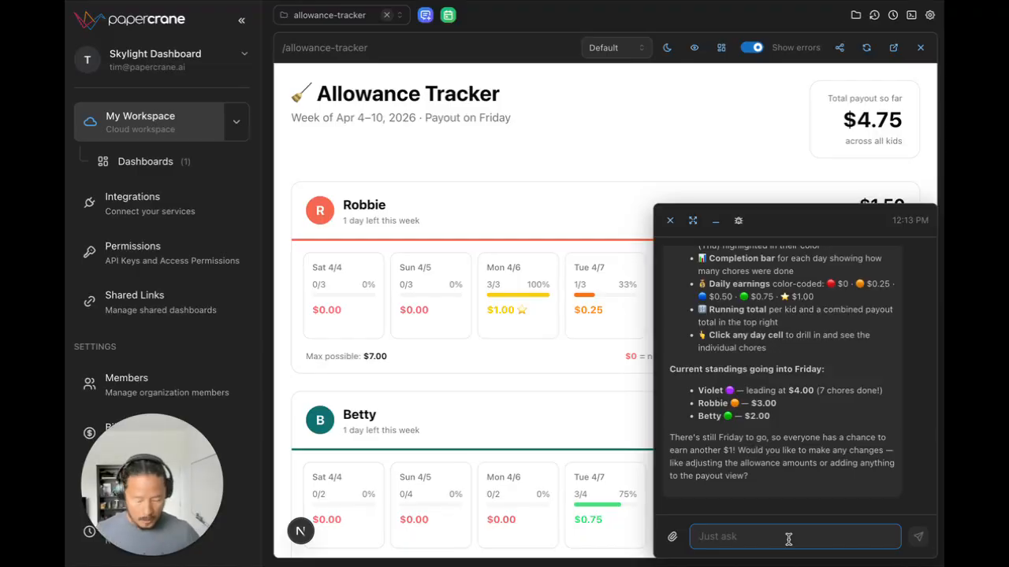
{"action": "type", "text": "give me a "}
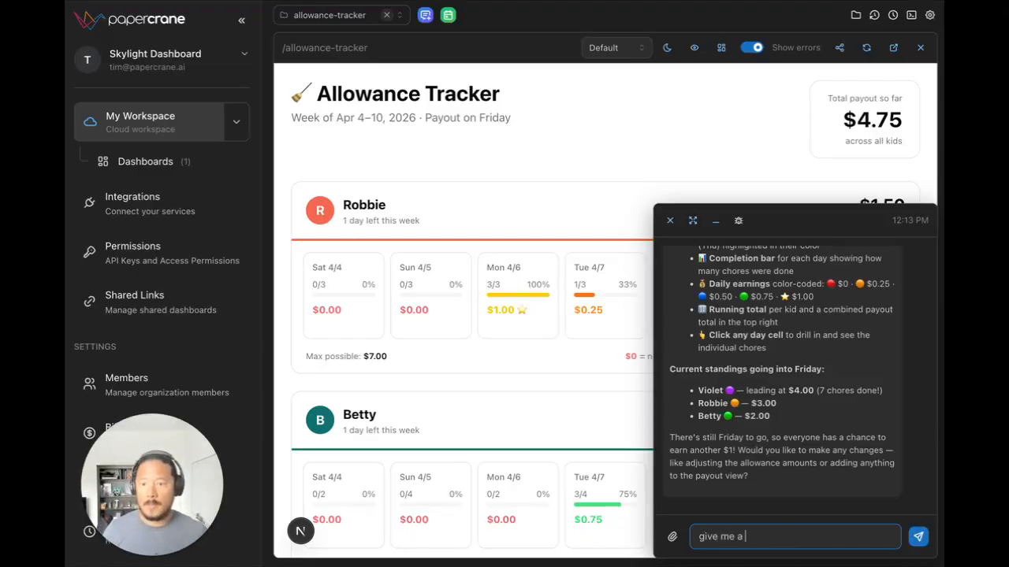
{"action": "type", "text": "b"}
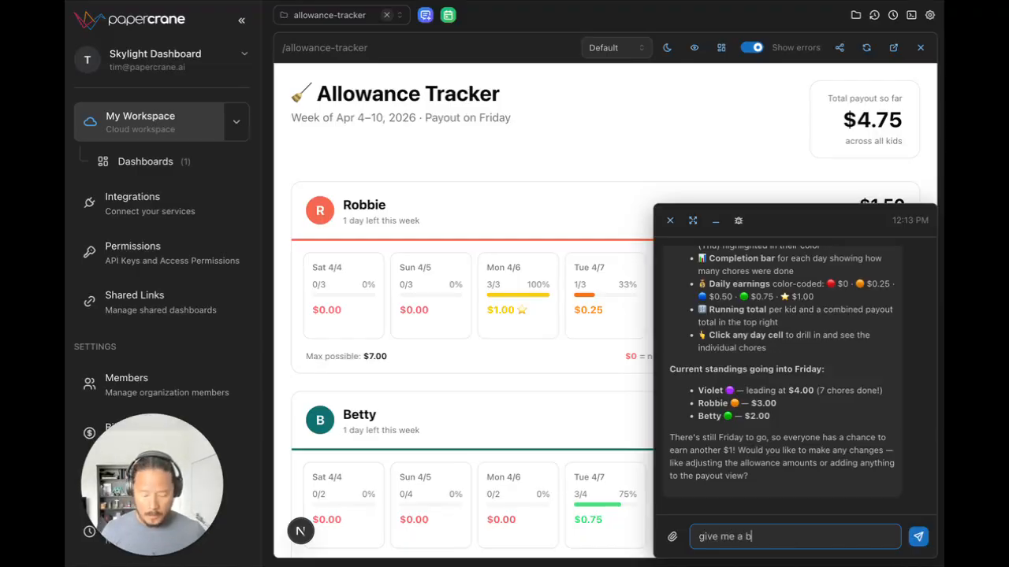
{"action": "type", "text": "utton so that I can "}
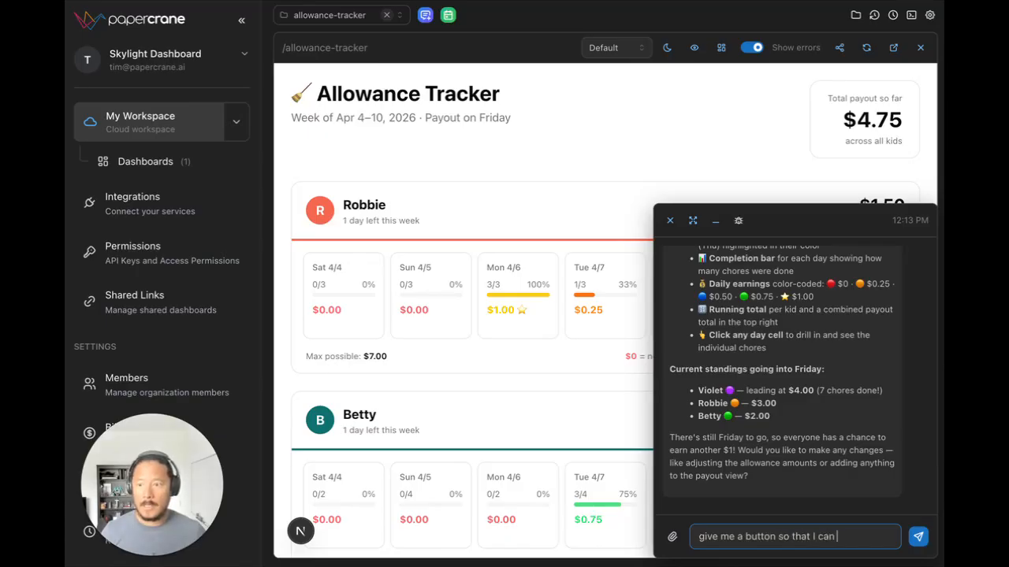
{"action": "type", "text": "se"}
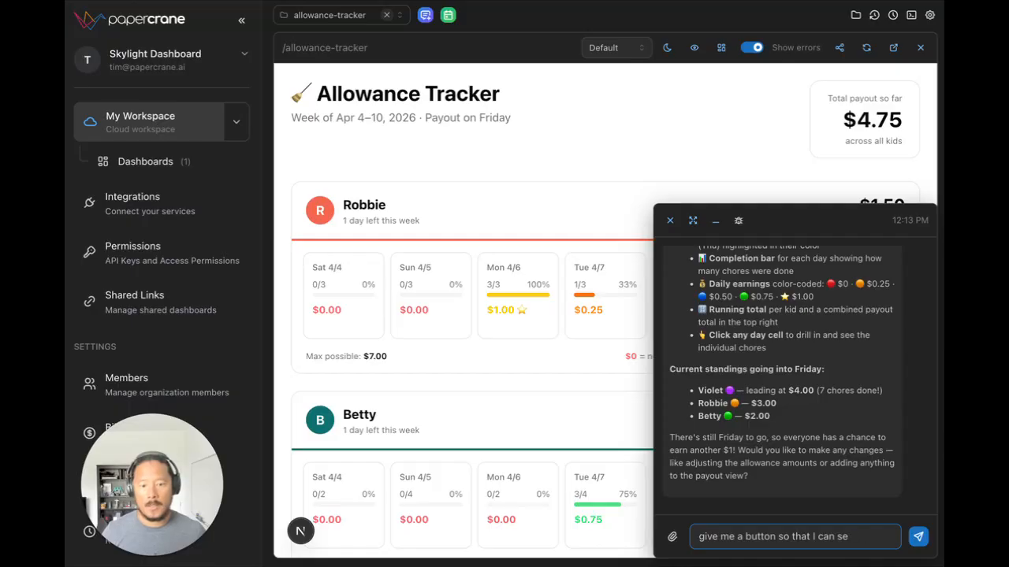
{"action": "type", "text": "e eacclick on each"}
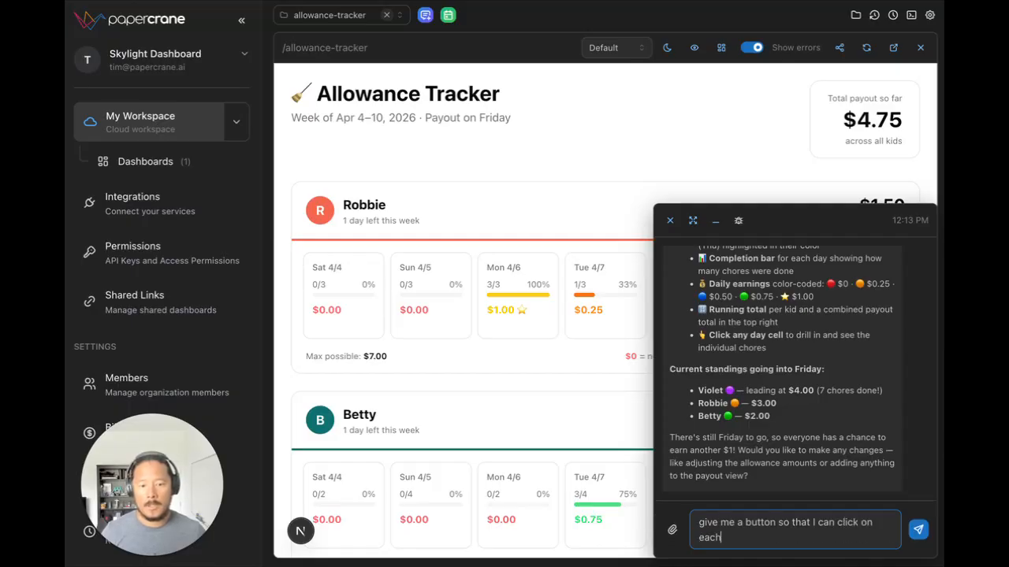
{"action": "type", "text": " day and see the c"}
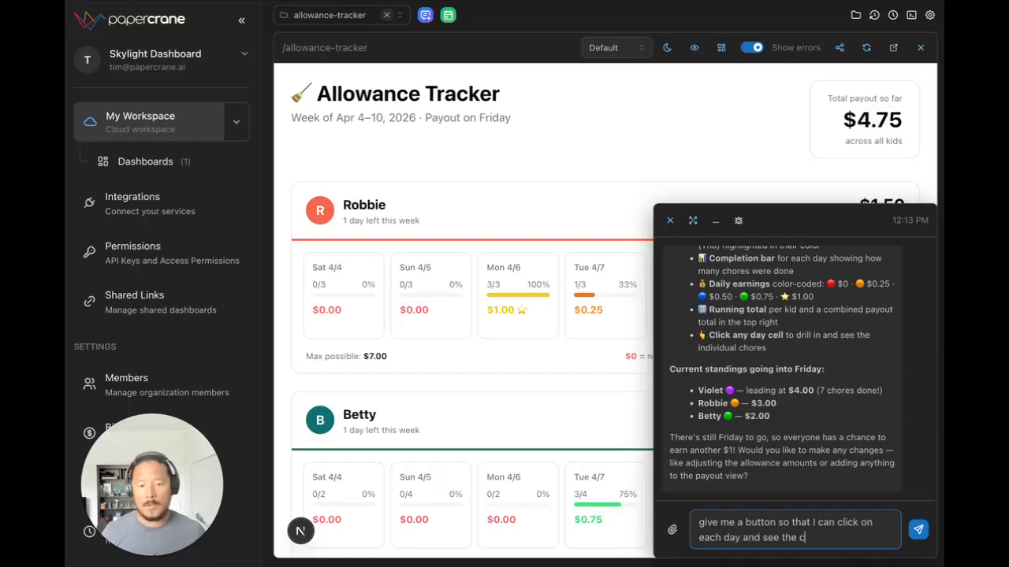
{"action": "type", "text": "hores completed"}
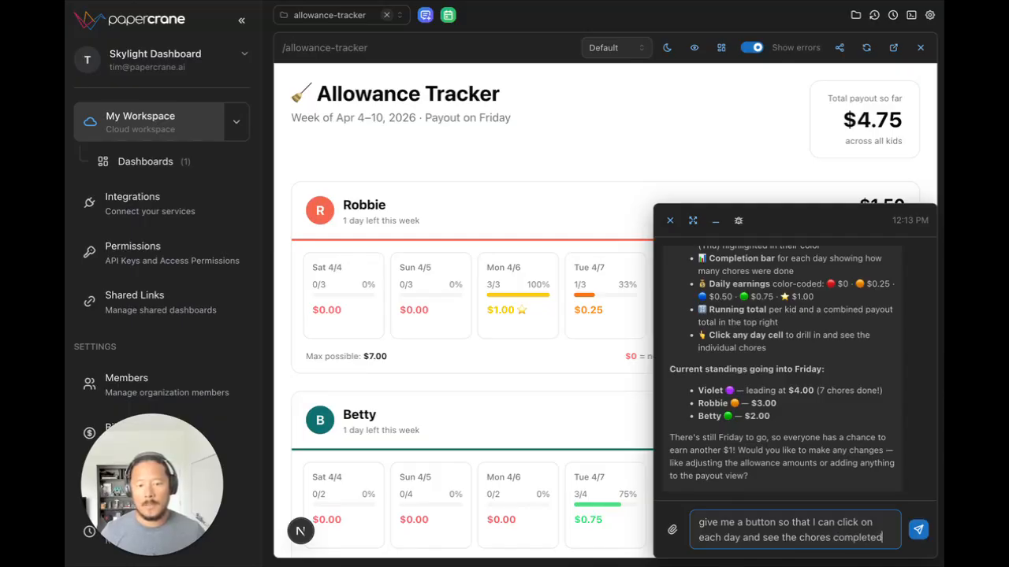
{"action": "key", "text": "Return"}
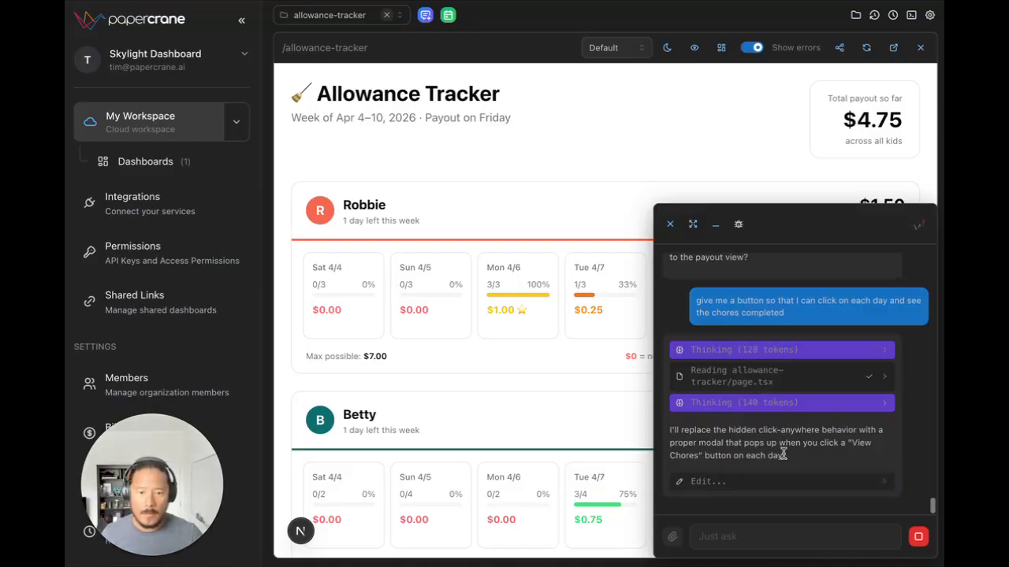
Step: Minimize the running chat and start a second conversation alongside it
{"action": "left_click", "coordinate": [718, 226]}
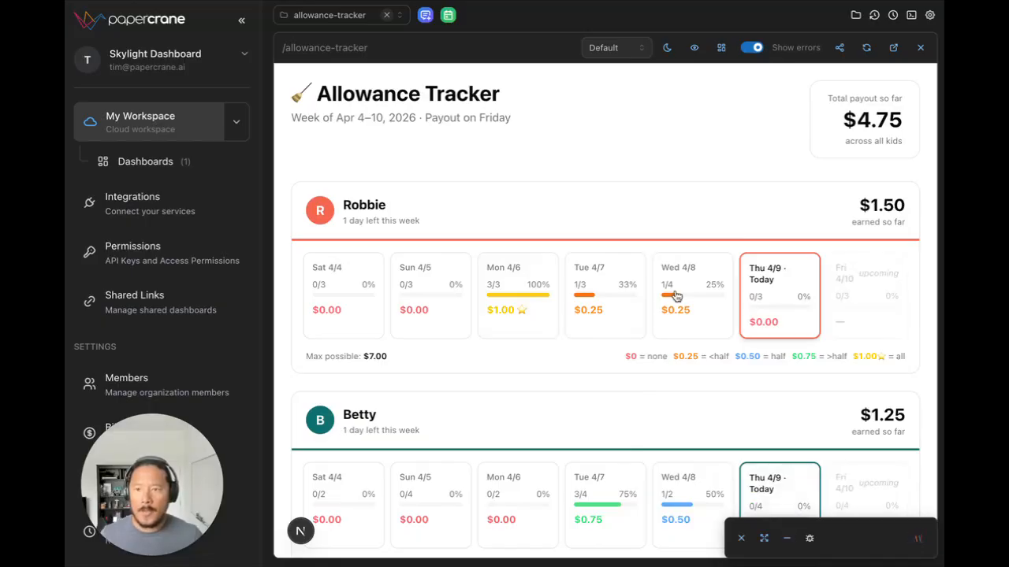
{"action": "left_click", "coordinate": [425, 17]}
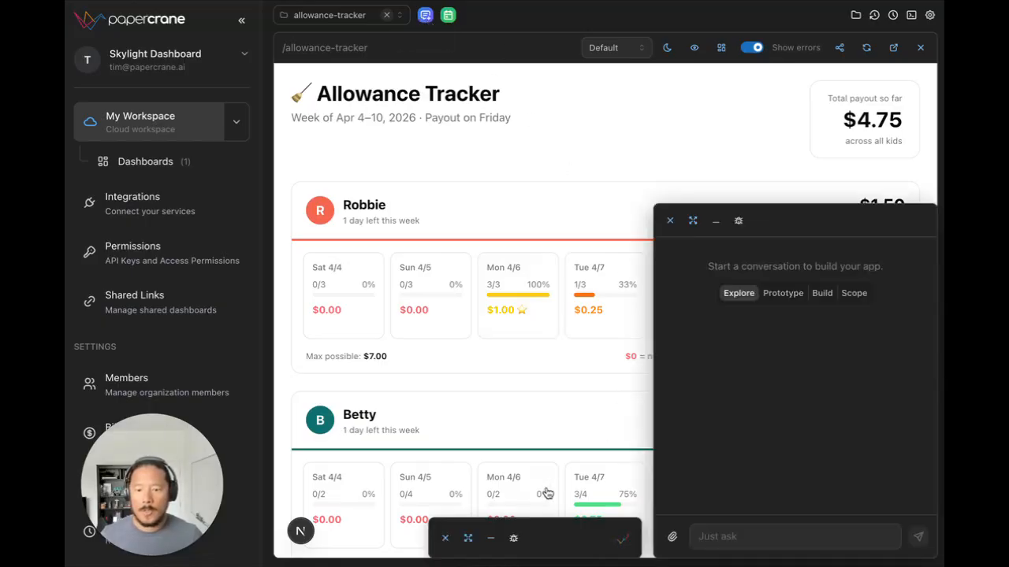
{"action": "left_click", "coordinate": [792, 541]}
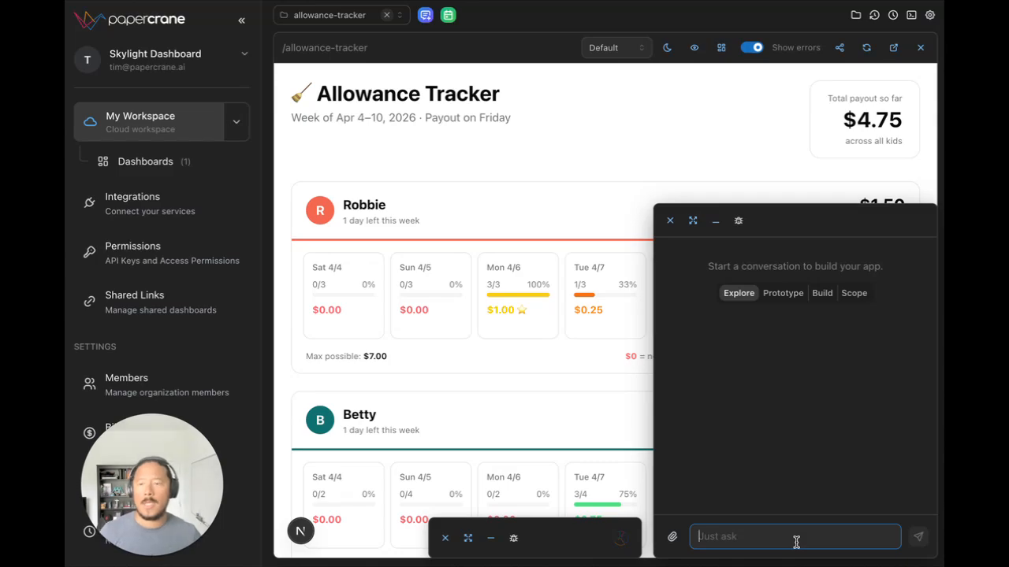
Step: Begin the new chat message with "can you add a week selector that shows this week based on a saturday-friday week,"
{"action": "type", "text": "can"}
{"action": "key", "text": "BackSpace"}
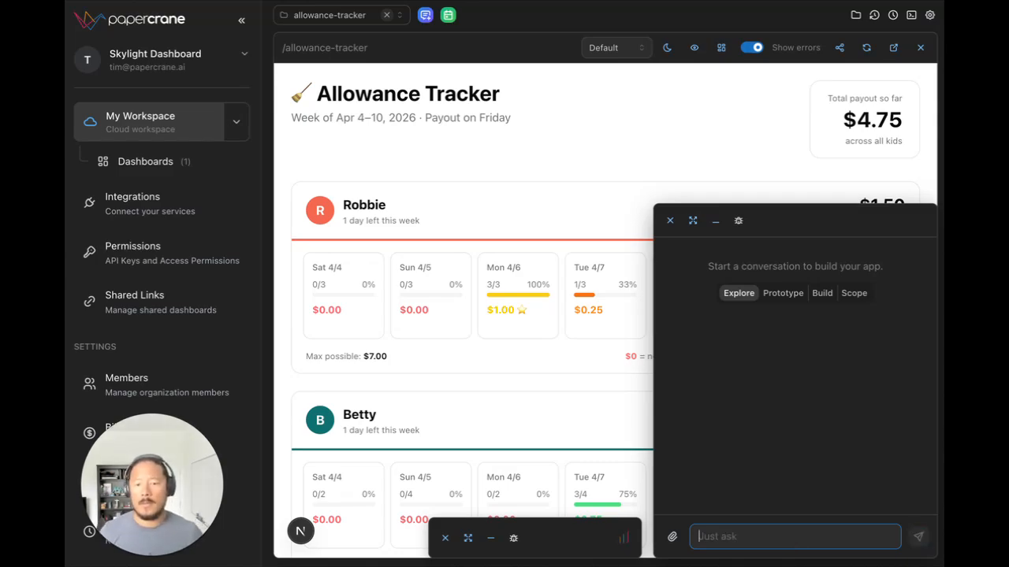
{"action": "type", "text": "can you add a"}
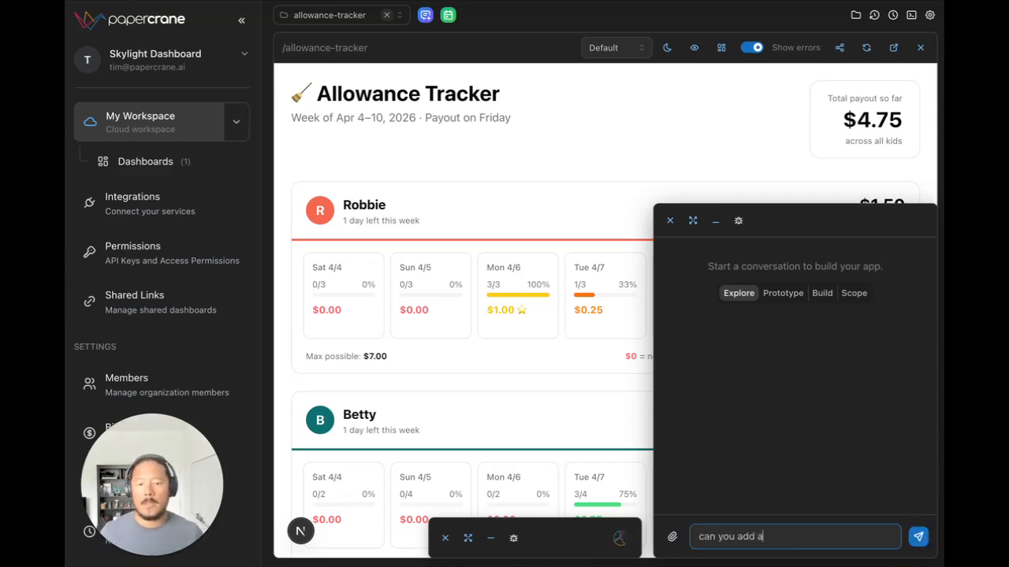
{"action": "type", "text": " week se"}
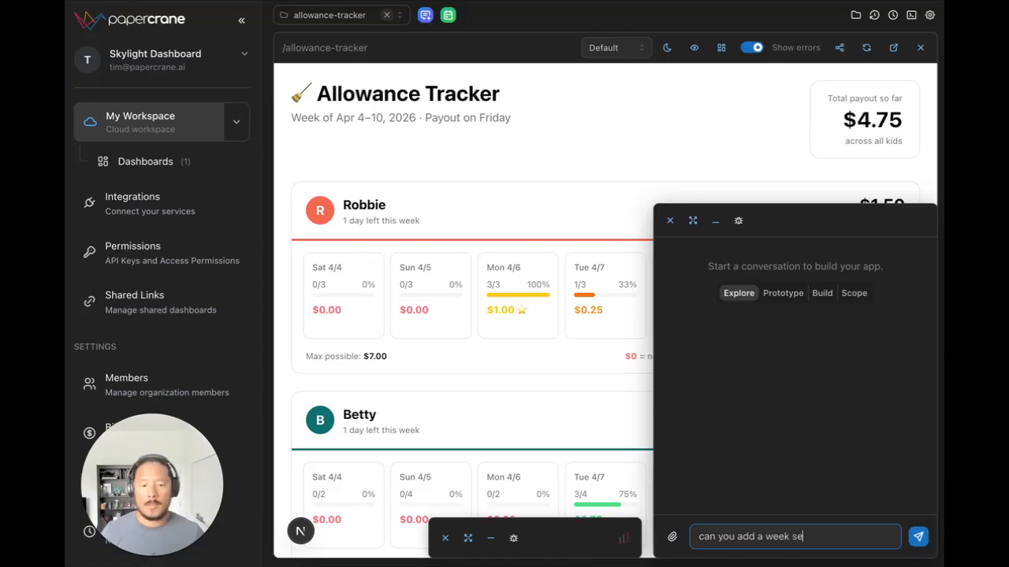
{"action": "type", "text": "lector "}
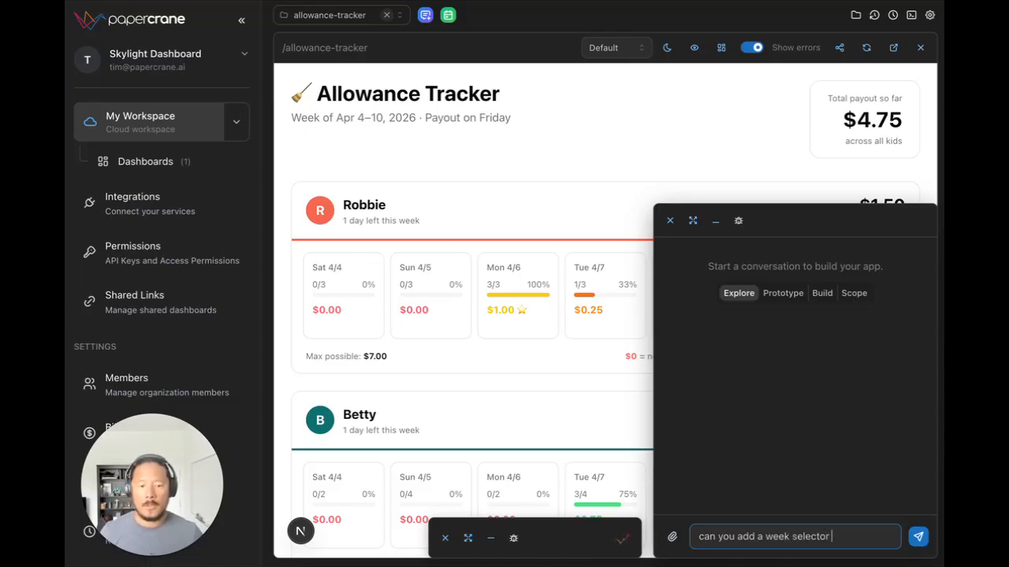
{"action": "type", "text": "that "}
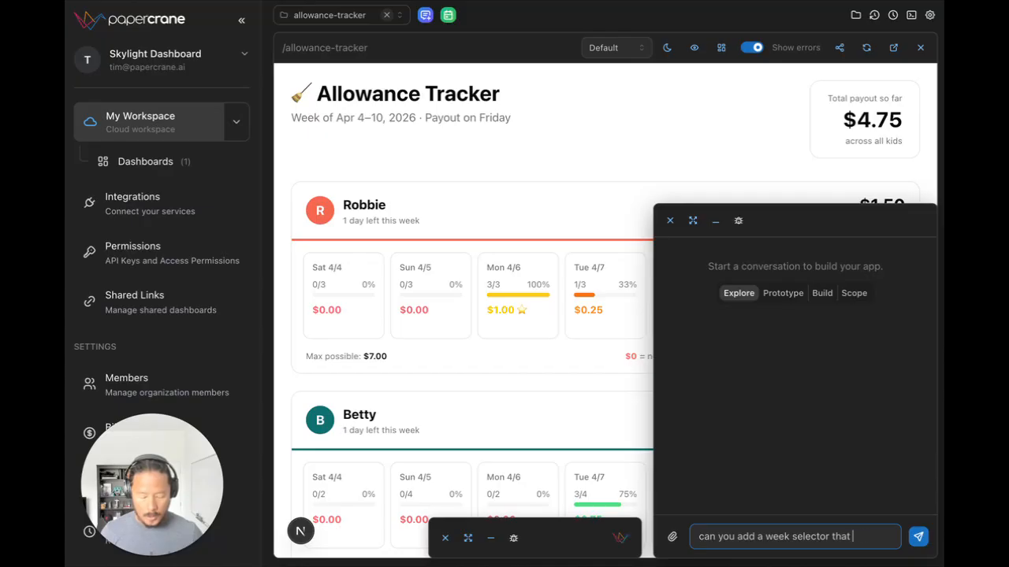
{"action": "type", "text": "ho"}
{"action": "type", "text": "ow"}
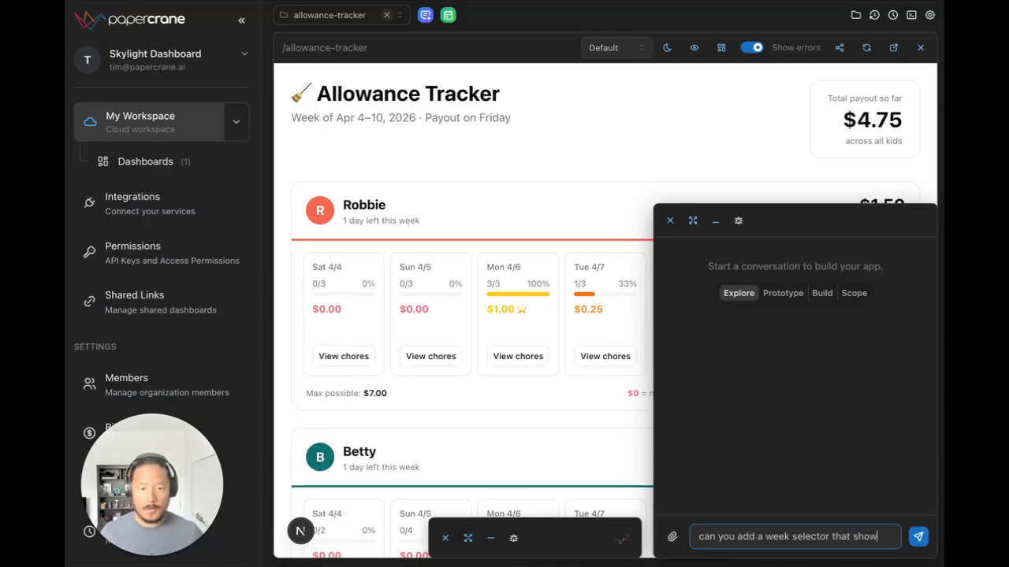
{"action": "type", "text": "s this "}
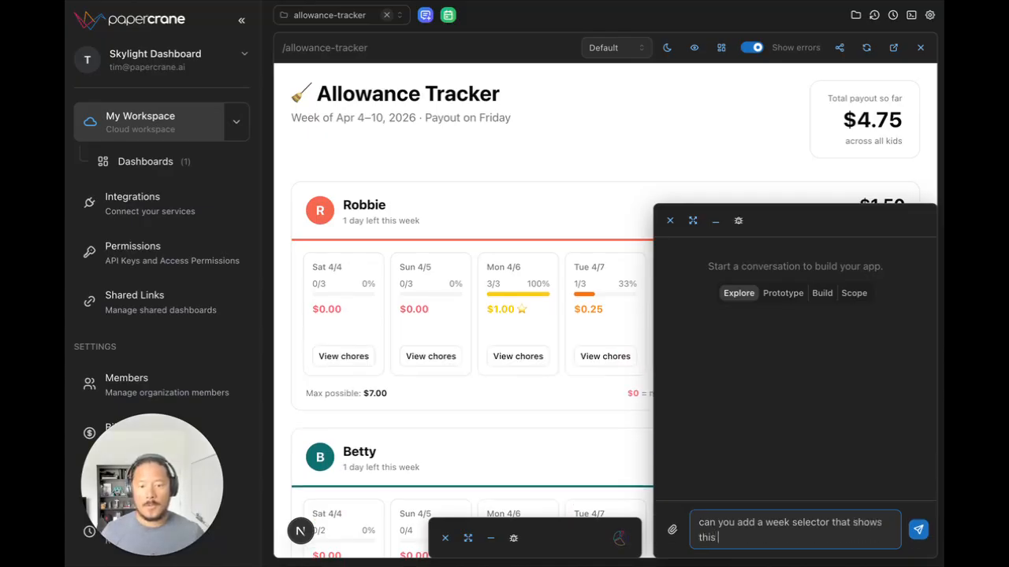
{"action": "type", "text": "week based on a"}
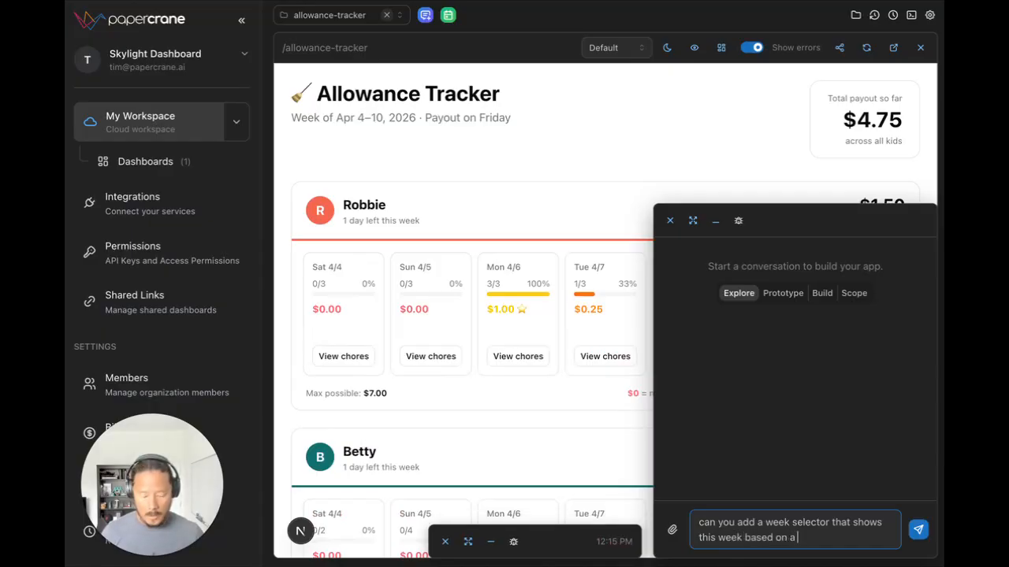
{"action": "type", "text": " saturday-"}
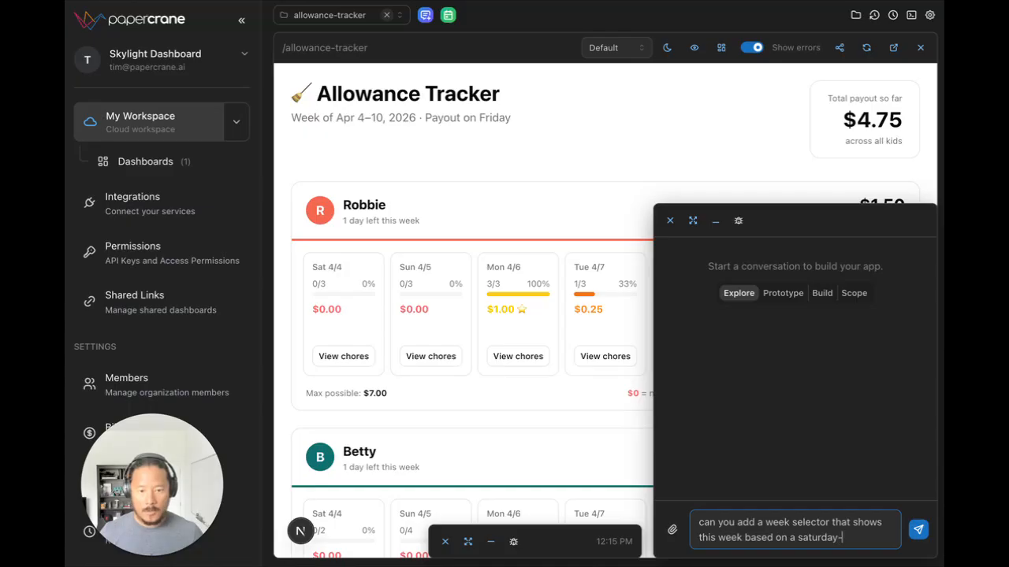
{"action": "type", "text": "friday wee"}
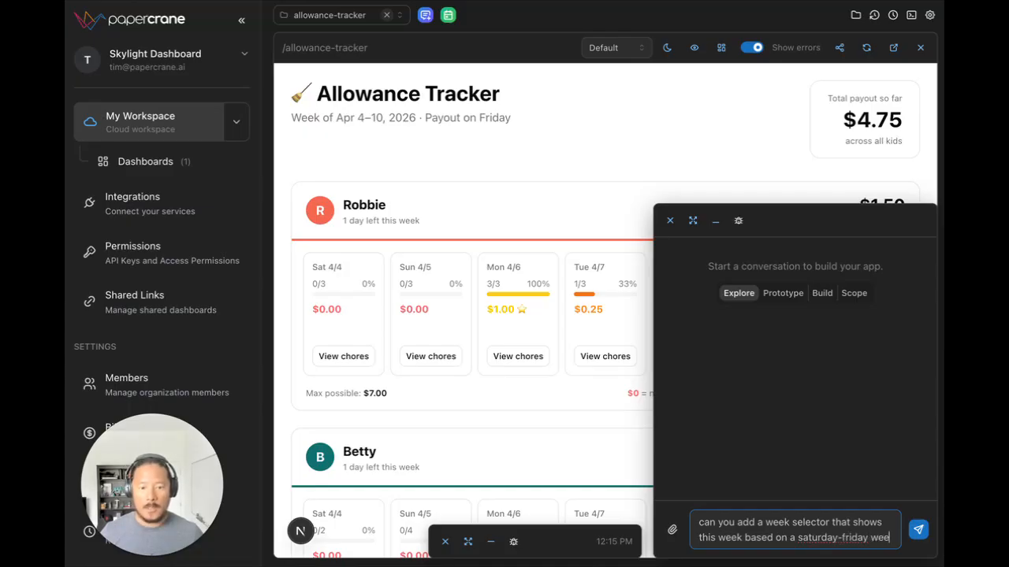
{"action": "type", "text": "k, and"}
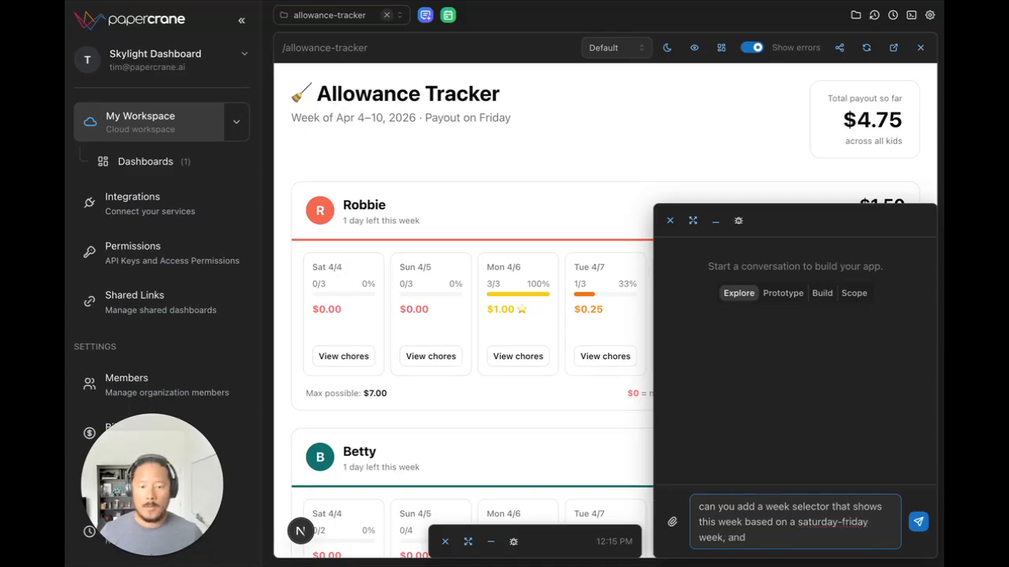
{"action": "key", "text": "BackSpace"}
{"action": "key", "text": "BackSpace"}
{"action": "key", "text": "BackSpace"}
Step: Finish the message with "where i can scroll back to previous weeks and see how much my kids have earned" and send it
{"action": "type", "text": "where i can "}
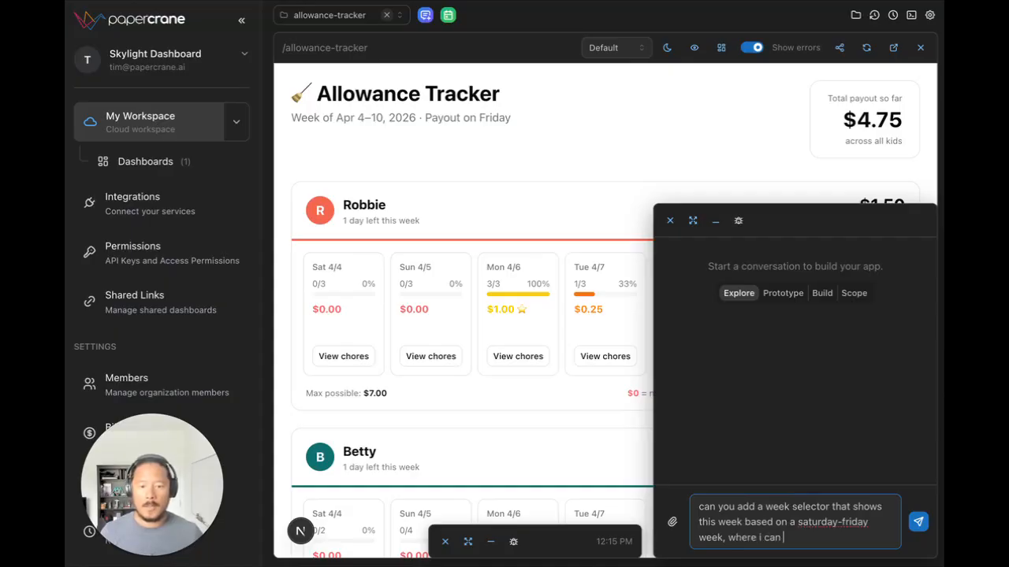
{"action": "type", "text": "scroll back "}
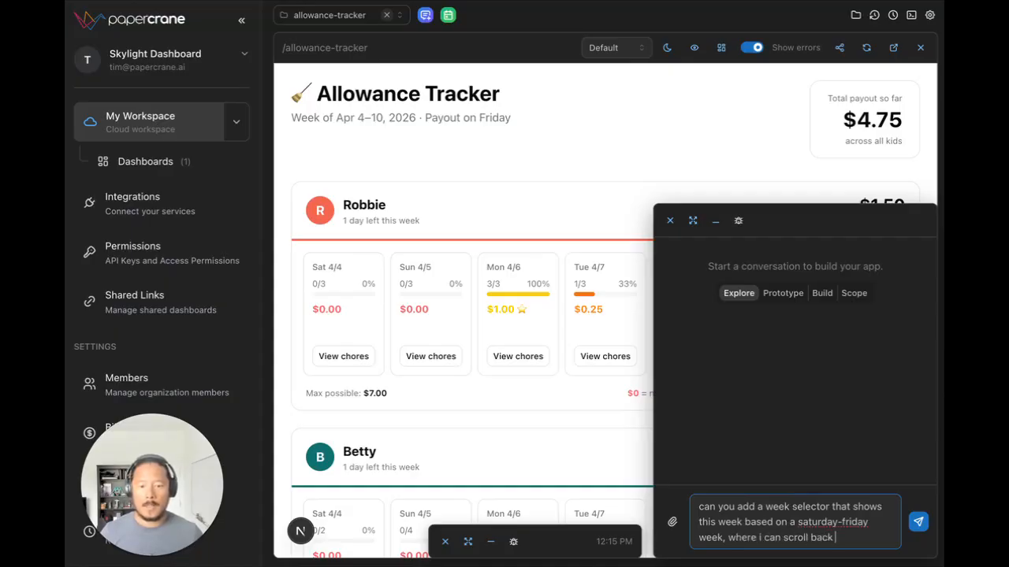
{"action": "type", "text": "to previous "}
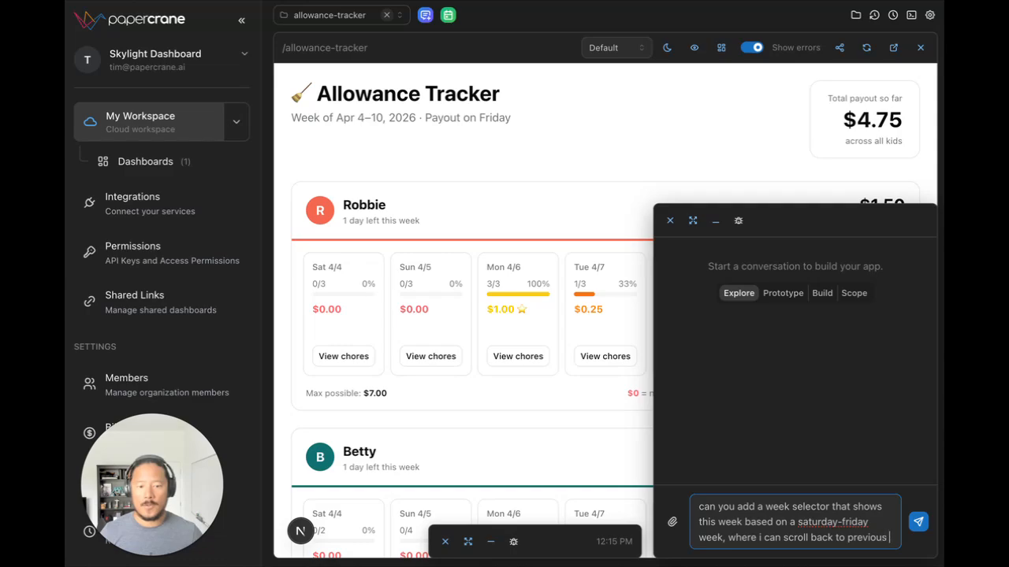
{"action": "type", "text": "weeks and see ho"}
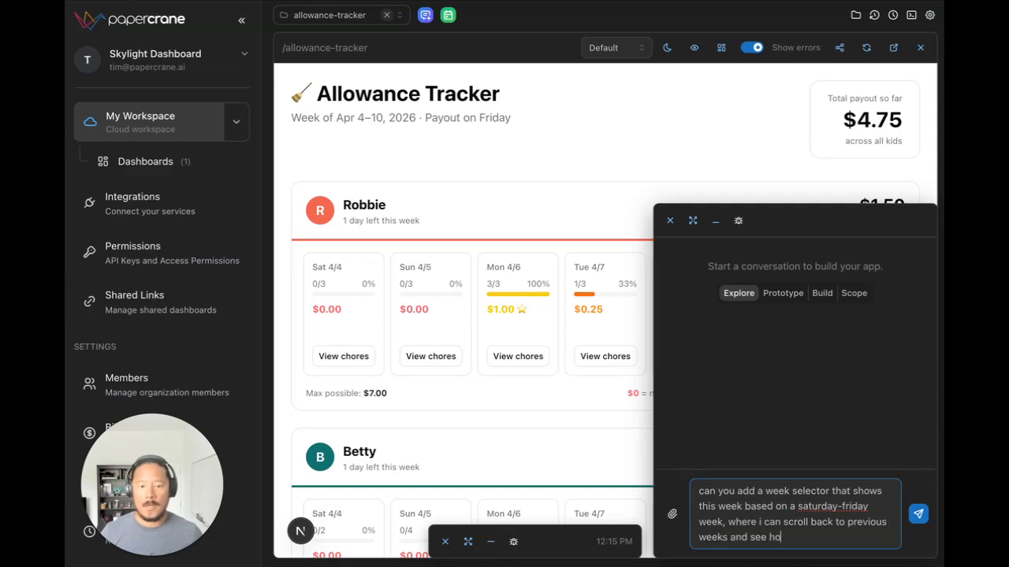
{"action": "type", "text": "w much my k"}
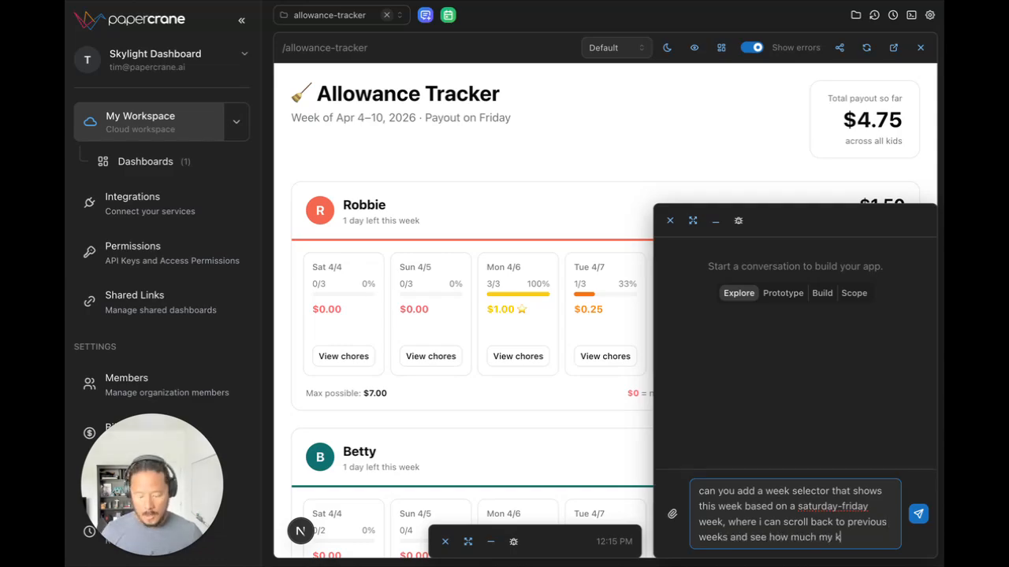
{"action": "type", "text": "ids have earned"}
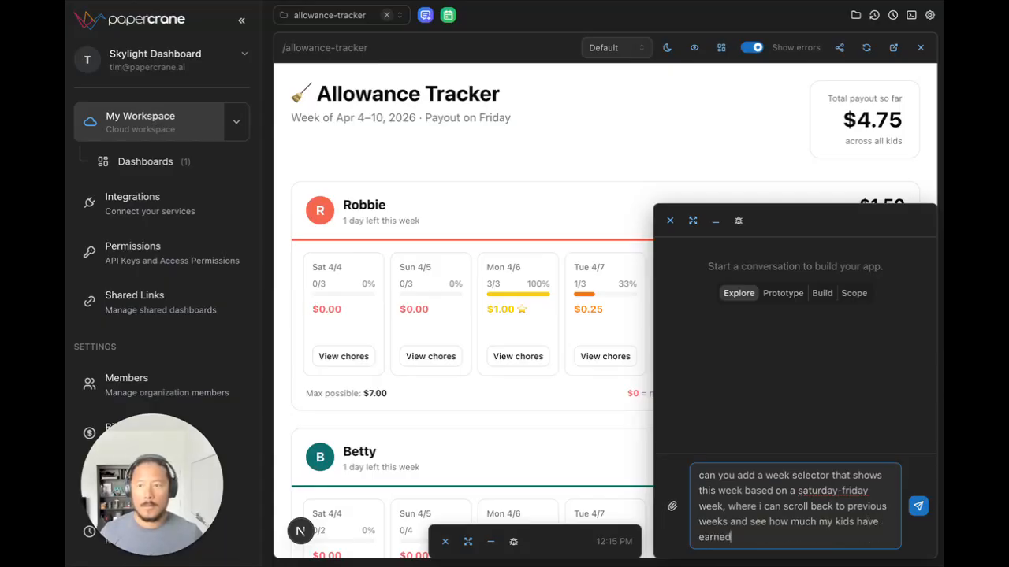
{"action": "key", "text": "Return"}
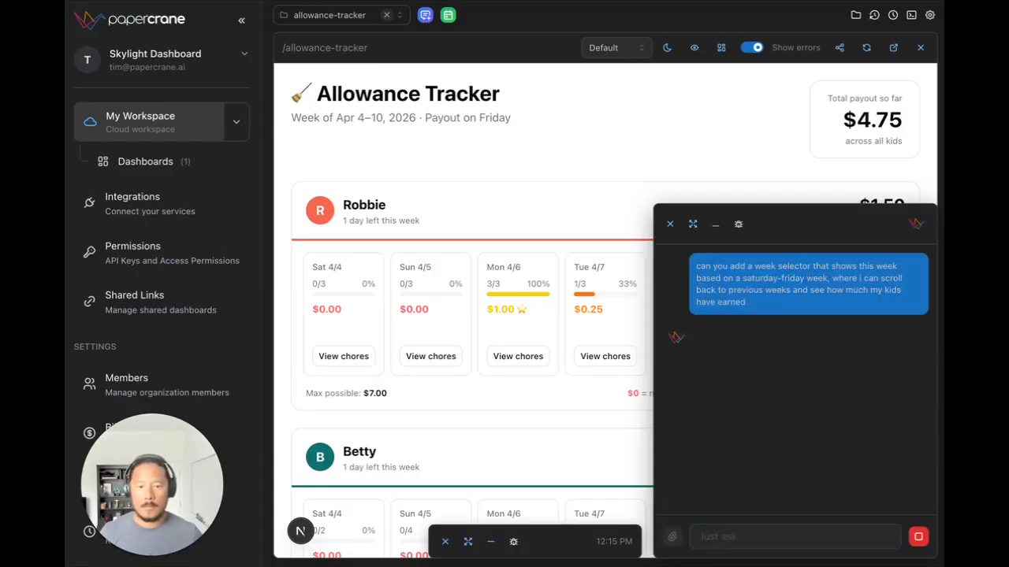
Step: Minimize the week-selector chat, then check the first chat's reply about the chore buttons and minimize it again
{"action": "left_click", "coordinate": [714, 226]}
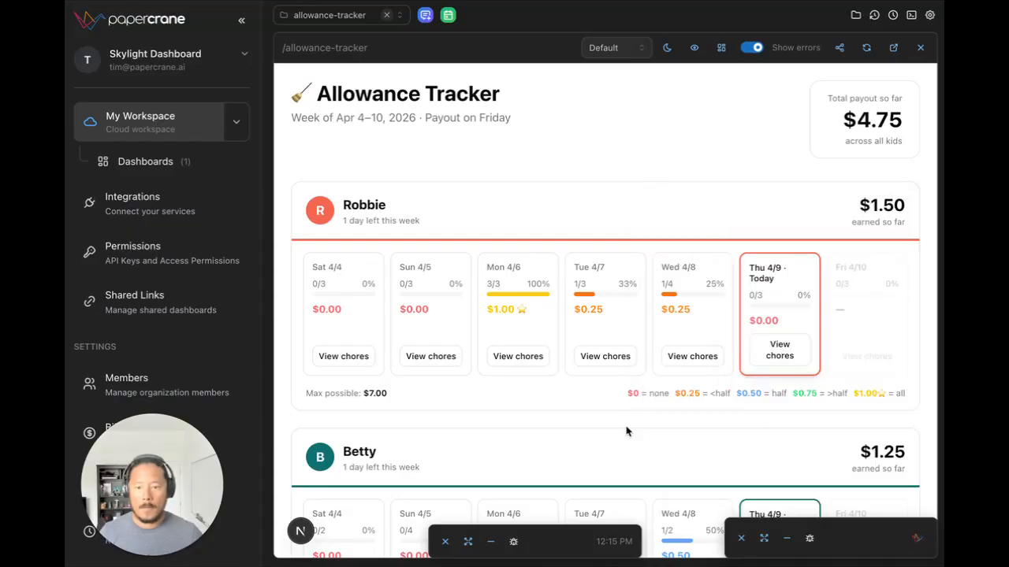
{"action": "left_click", "coordinate": [489, 543]}
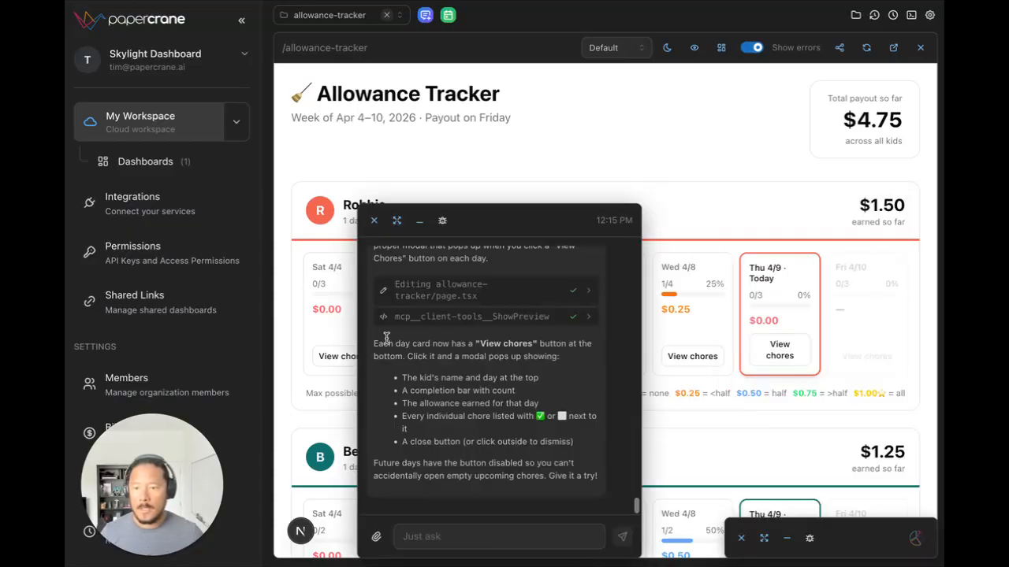
{"action": "left_click", "coordinate": [420, 221]}
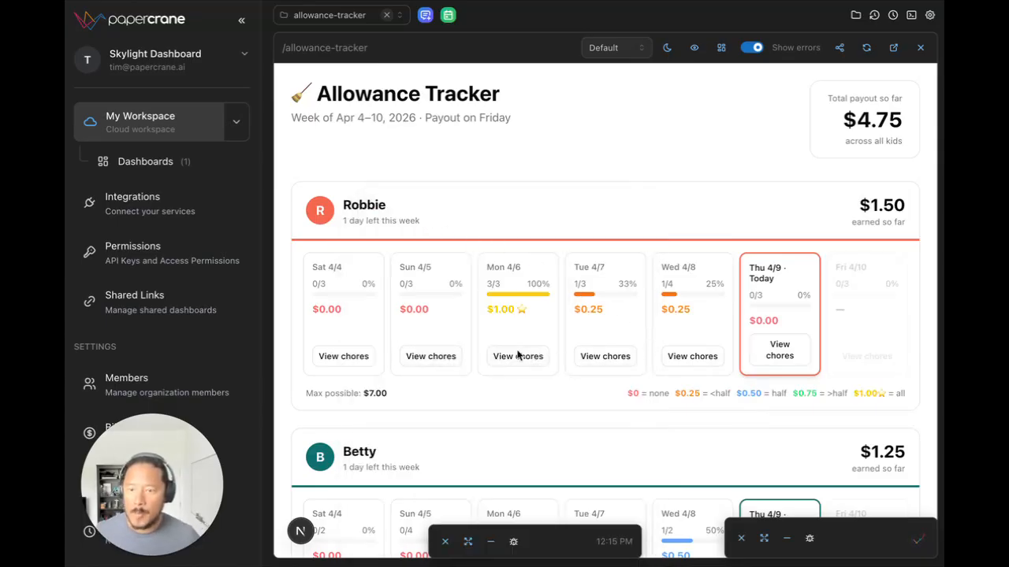
Step: View the first kid's chore details for Sun 4/5 and Tue 4/7, closing each one after reading
{"action": "left_click", "coordinate": [446, 357]}
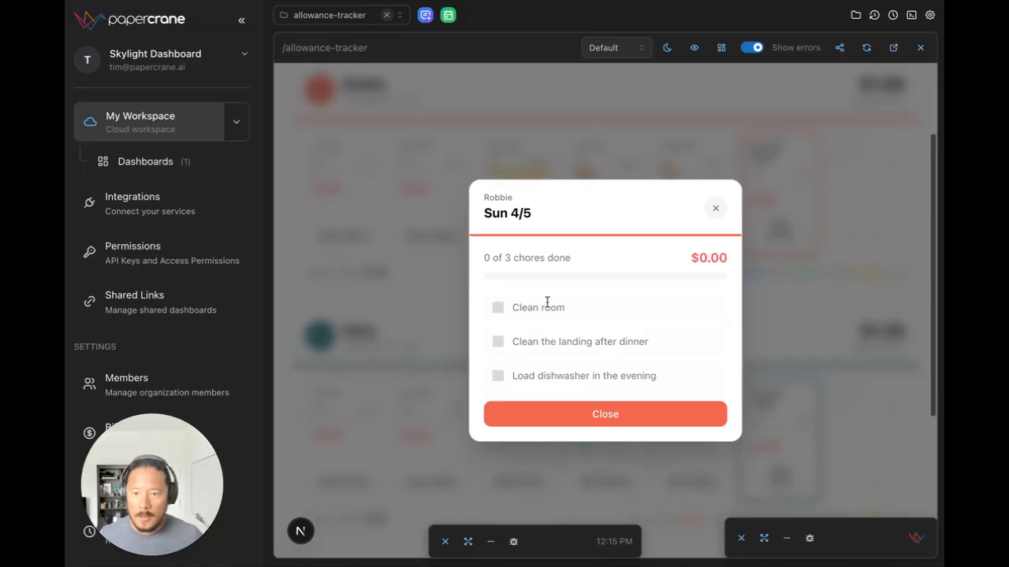
{"action": "left_click", "coordinate": [644, 413]}
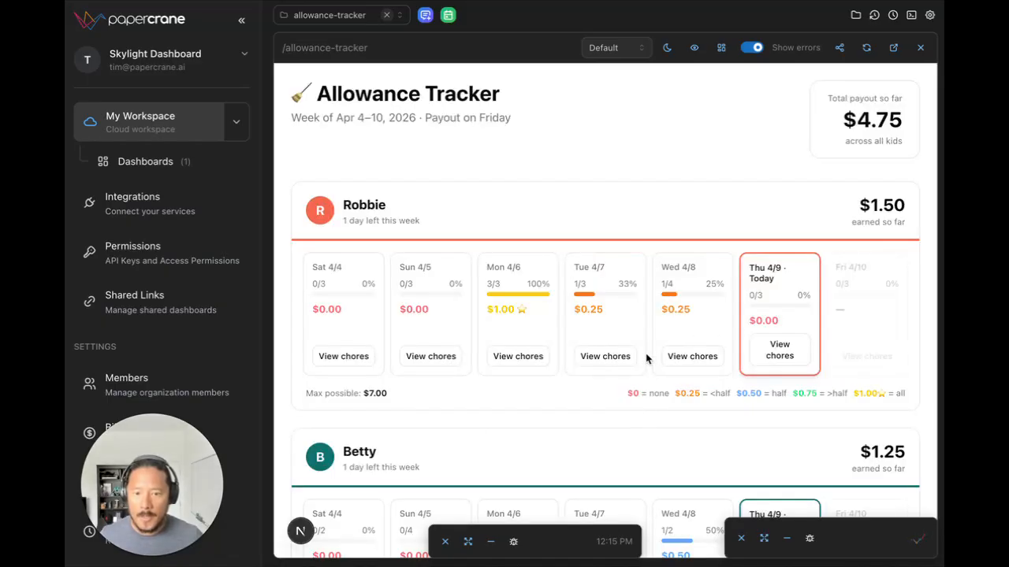
{"action": "left_click", "coordinate": [596, 356]}
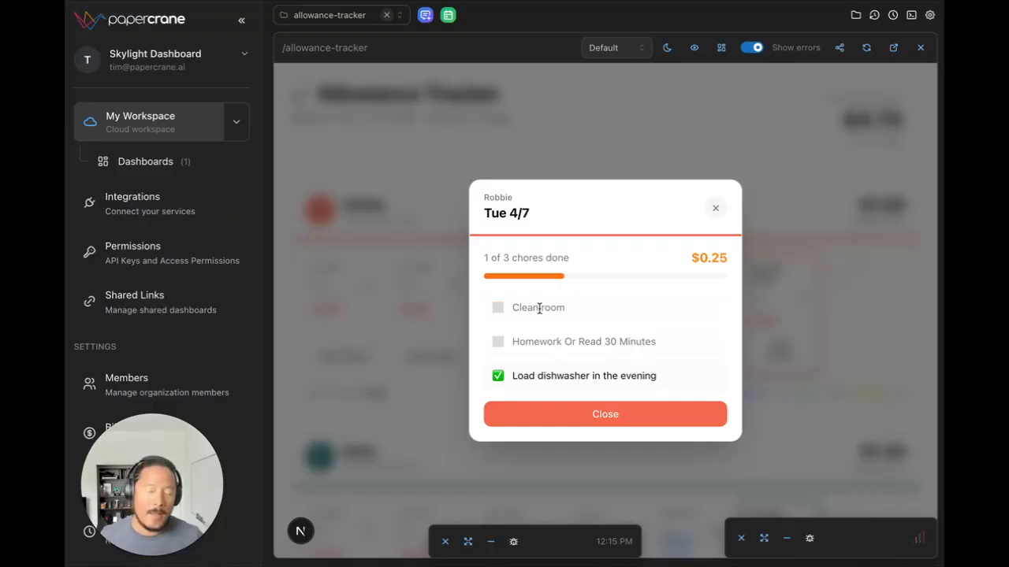
{"action": "left_click", "coordinate": [715, 209]}
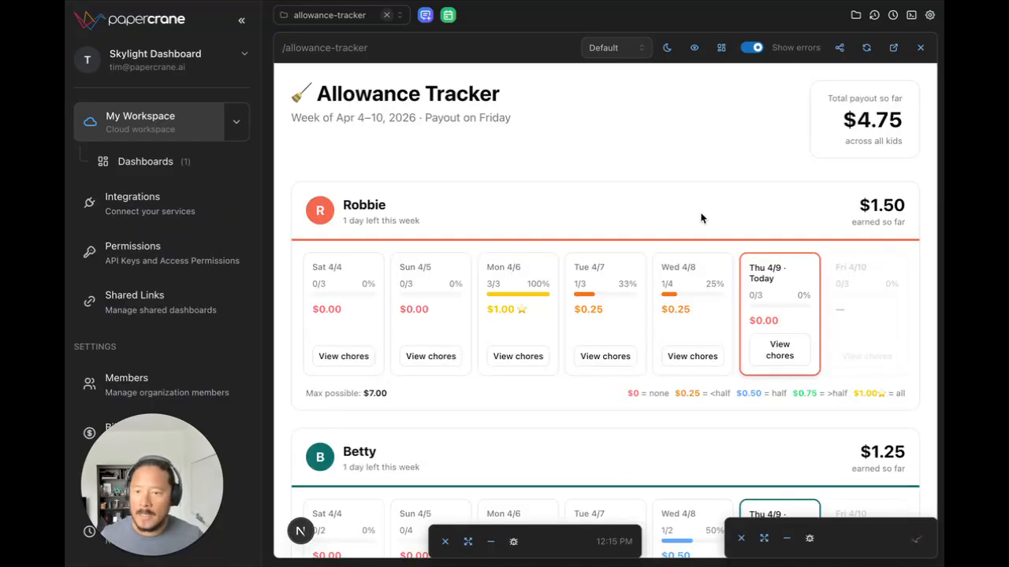
Step: View the second kid's chore details for Tue 4/7 and close them
{"action": "scroll", "coordinate": [532, 334], "scroll_direction": "down", "scroll_amount": 5}
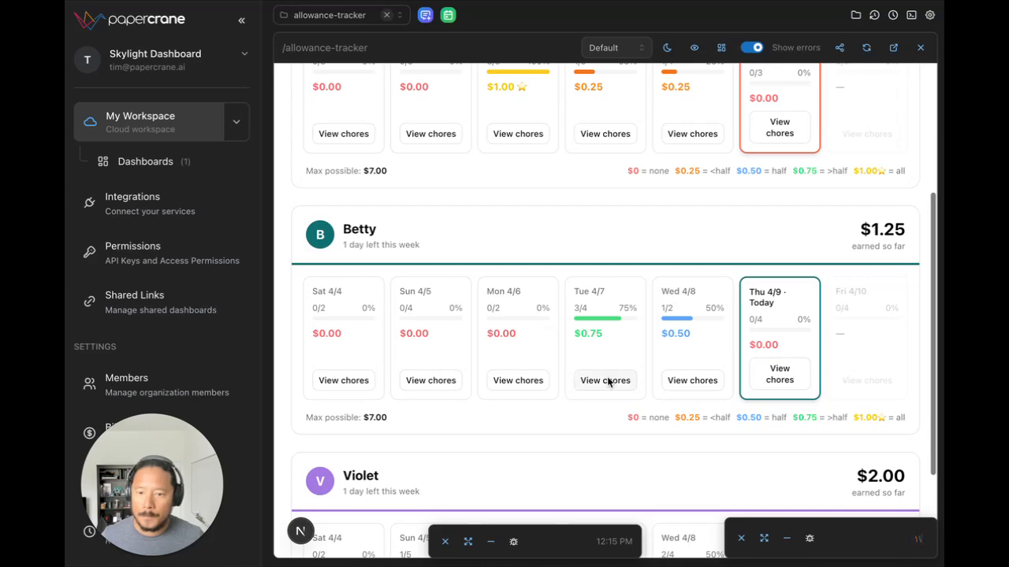
{"action": "left_click", "coordinate": [608, 384]}
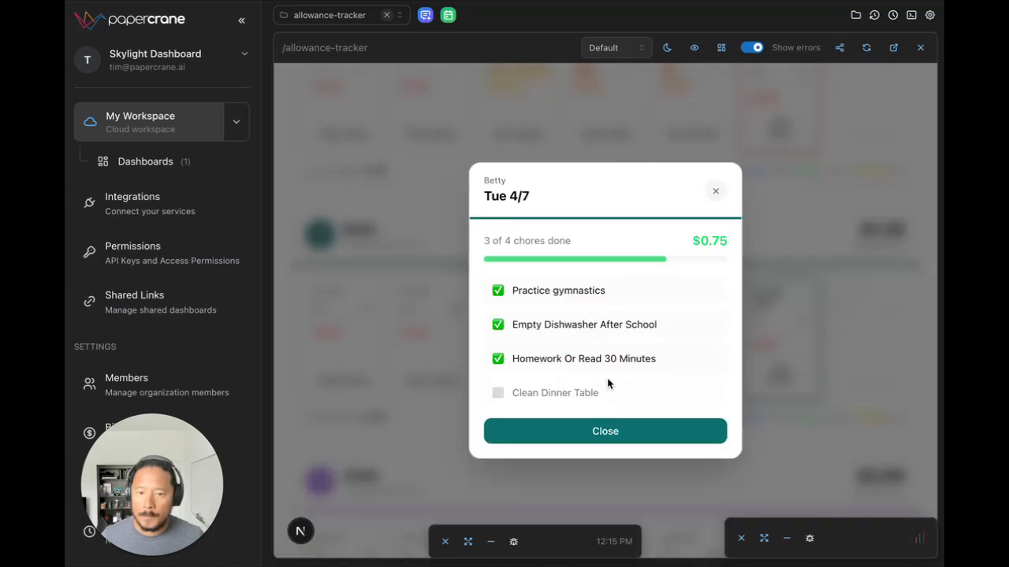
{"action": "left_click", "coordinate": [716, 192]}
{"action": "scroll", "coordinate": [685, 298], "scroll_direction": "down", "scroll_amount": 3}
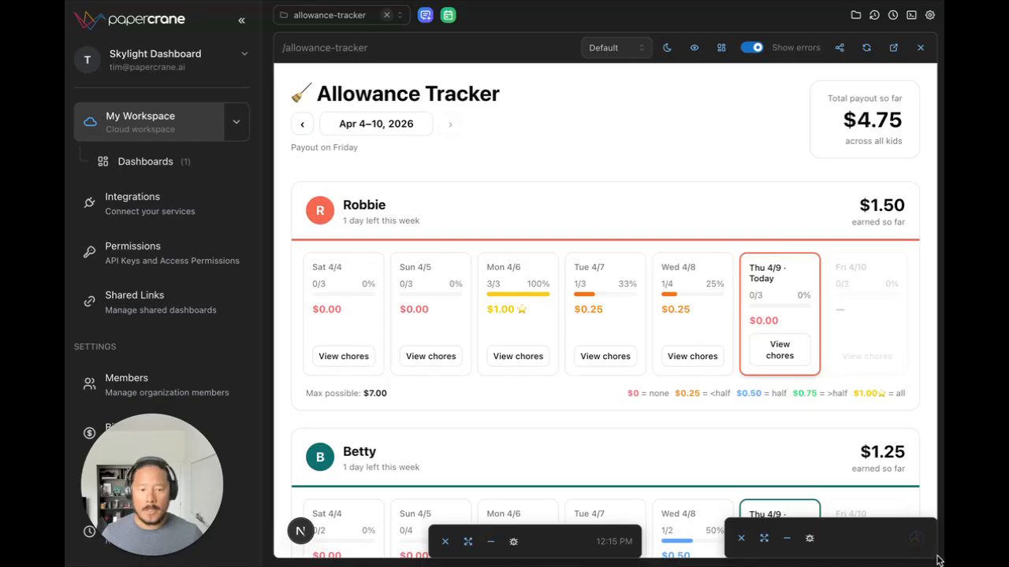
Step: Test the week selector by viewing Mar 28–Apr 3, then return to Apr 4–10, 2026 and look over the kids' cards
{"action": "left_click", "coordinate": [301, 125]}
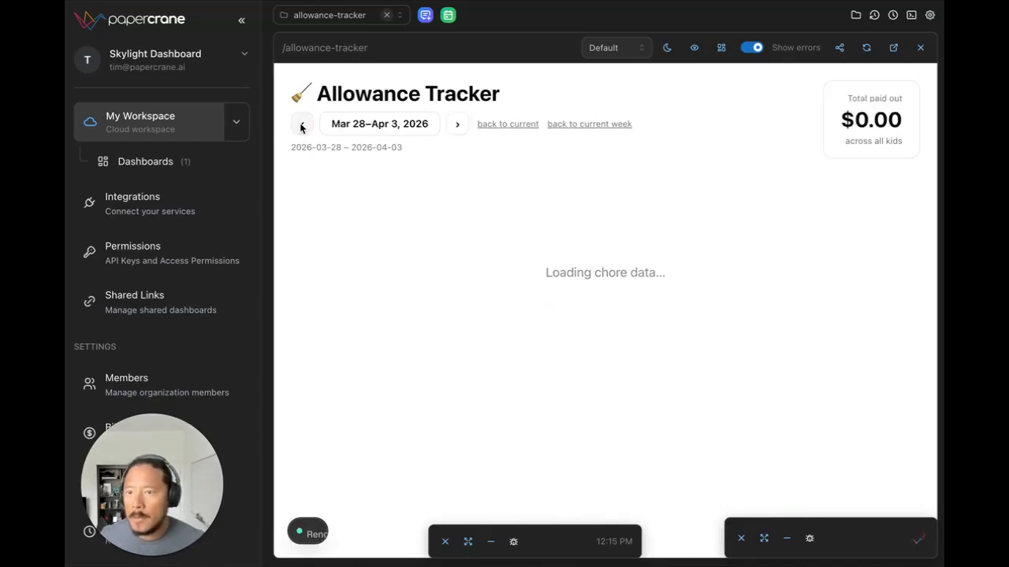
{"action": "left_click", "coordinate": [458, 124]}
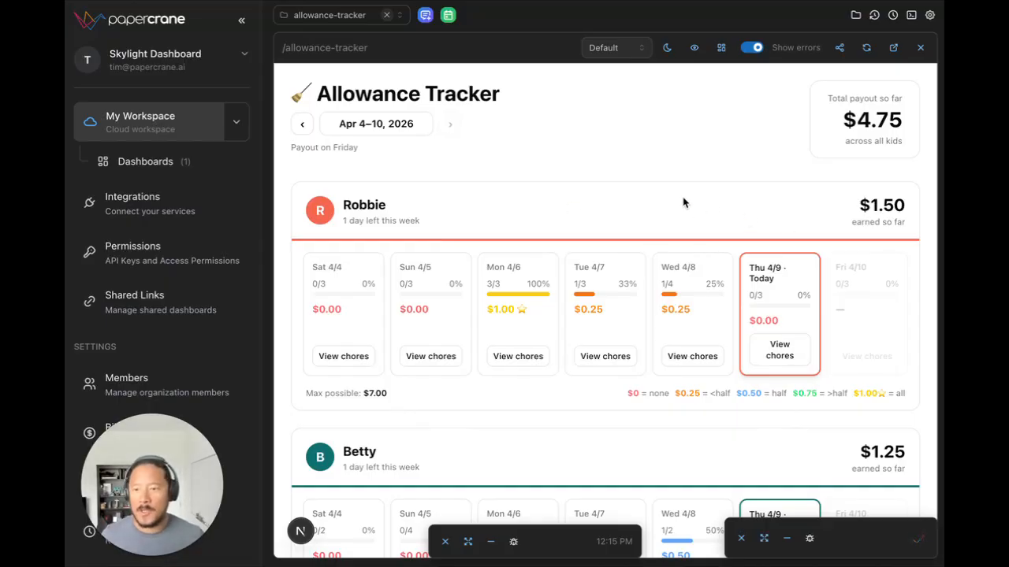
{"action": "scroll", "coordinate": [684, 198], "scroll_direction": "down", "scroll_amount": 3}
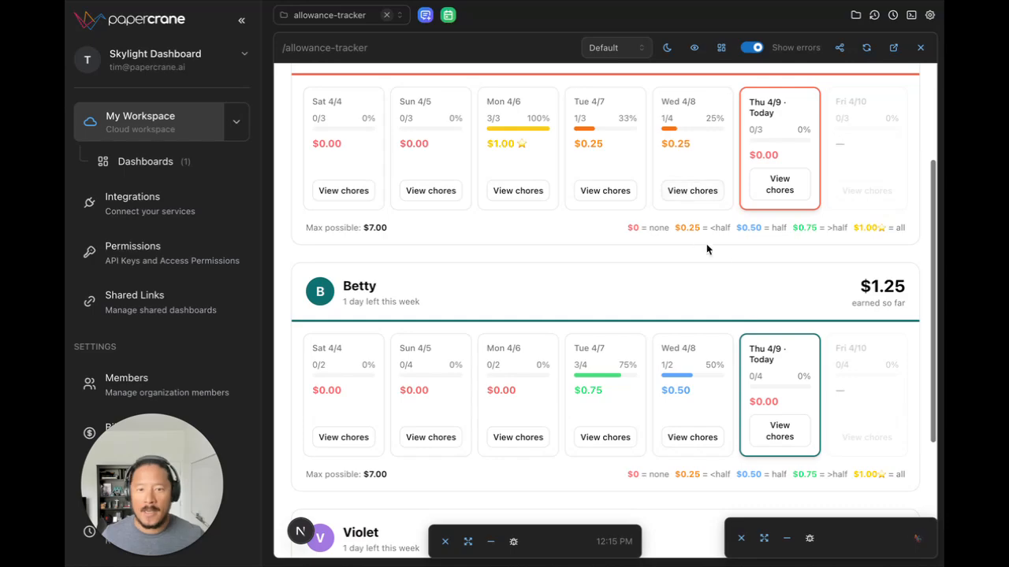
{"action": "scroll", "coordinate": [738, 261], "scroll_direction": "up", "scroll_amount": 3}
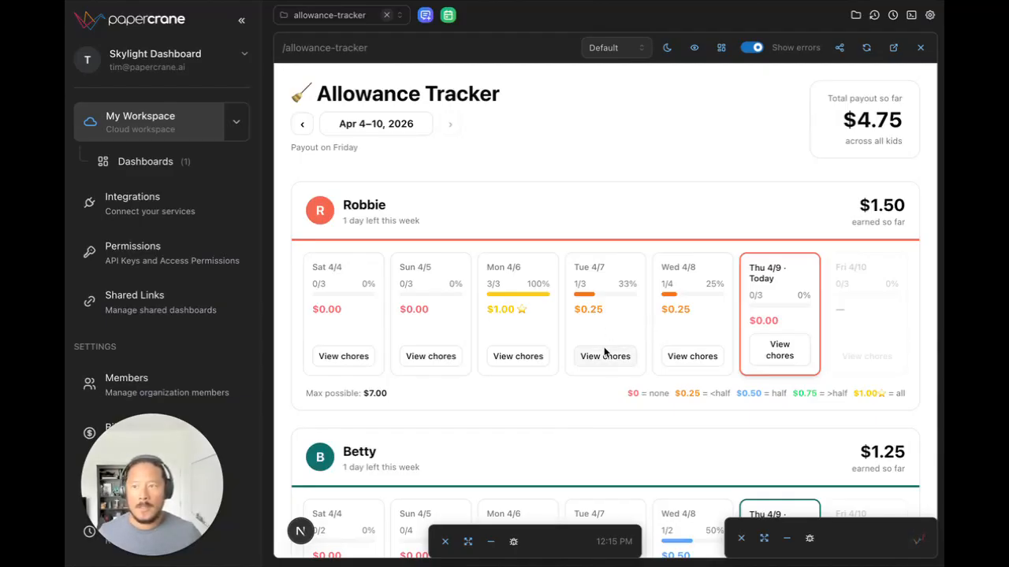
Step: Share the allowance-tracker dashboard by enabling Public link, creating the share link and copying it
{"action": "left_click", "coordinate": [840, 48]}
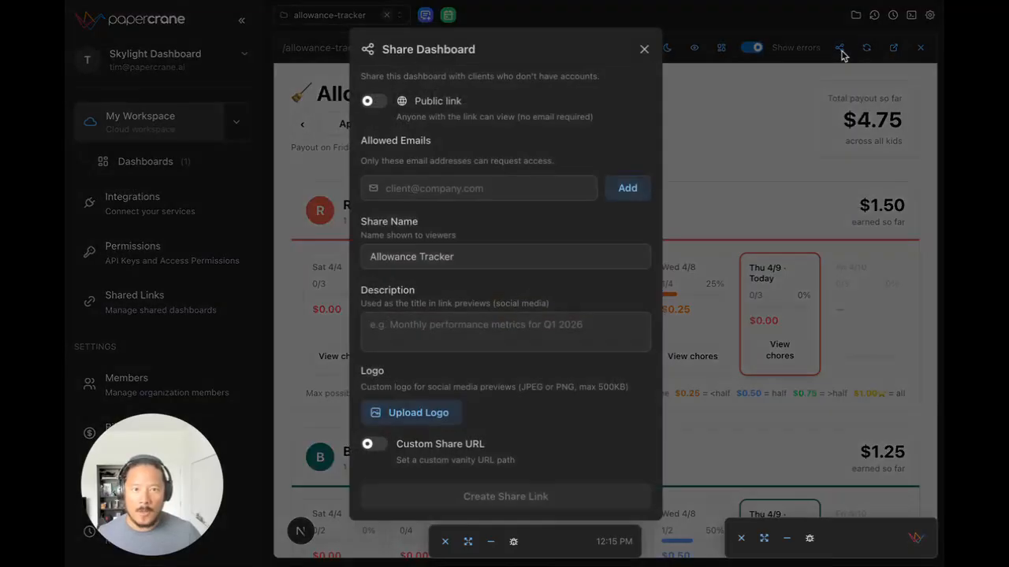
{"action": "left_click", "coordinate": [378, 103]}
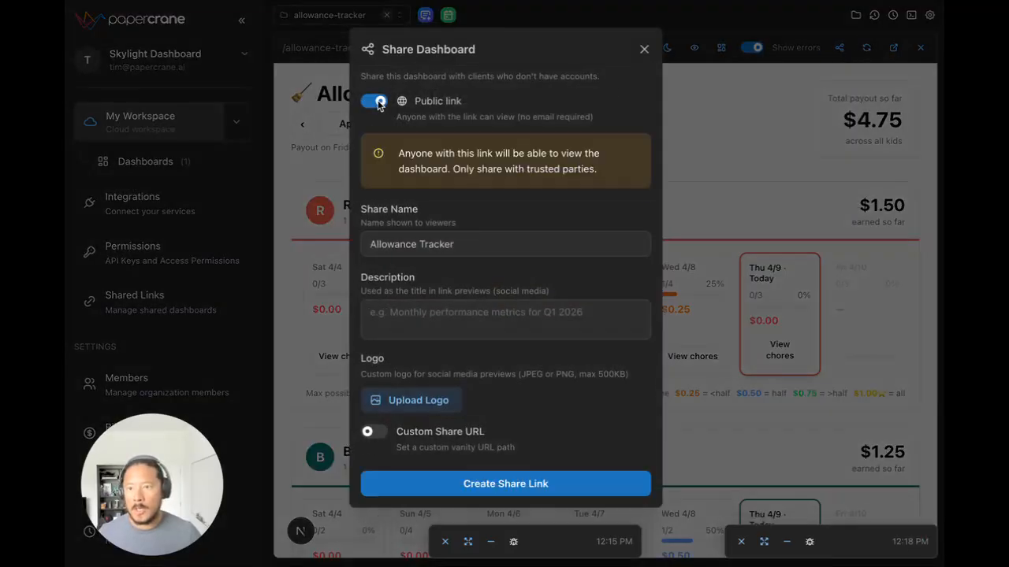
{"action": "left_click", "coordinate": [580, 484]}
{"action": "scroll", "coordinate": [559, 434], "scroll_direction": "down", "scroll_amount": 5}
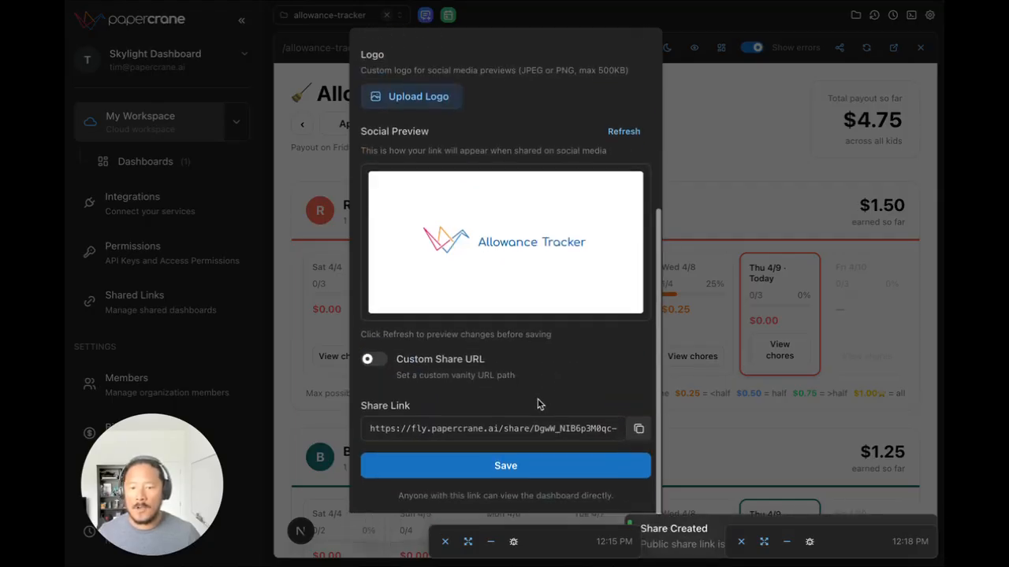
{"action": "left_click", "coordinate": [639, 458]}
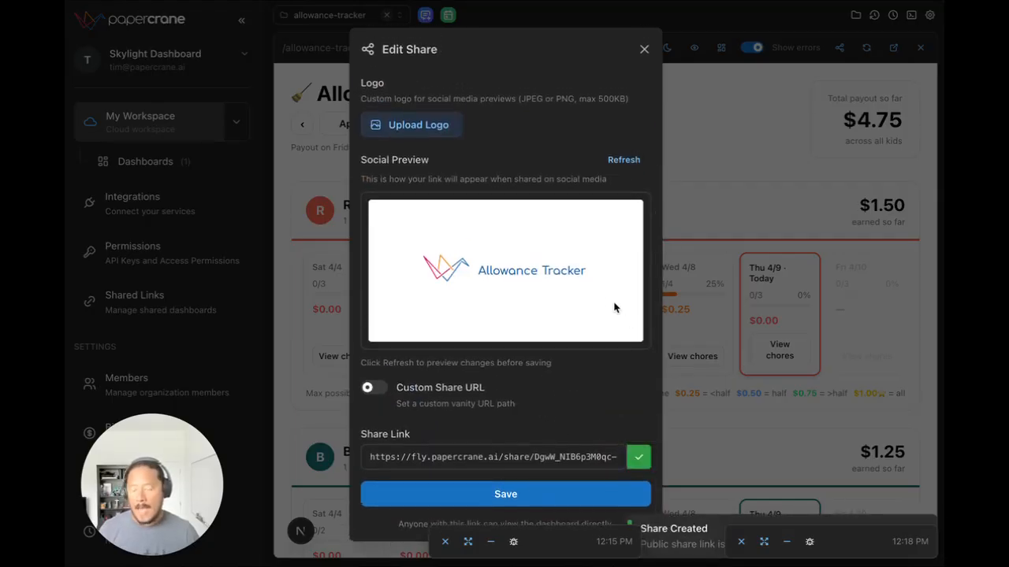